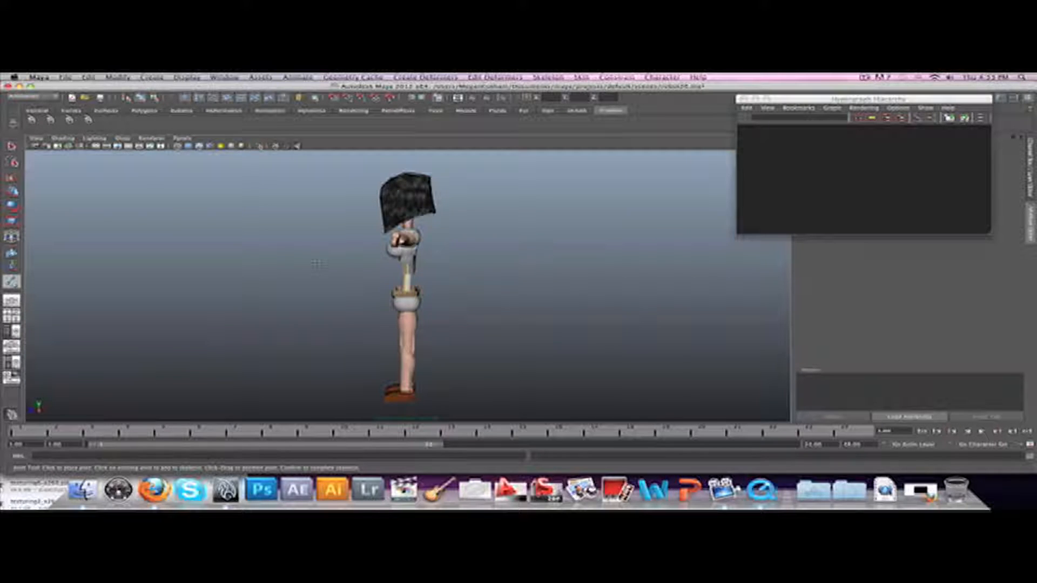
- Switch to an enlarged right side view of the character and undo the stray joint
{"action": "left_click_drag", "start_coordinate": [316, 263], "coordinate": [456, 260], "text": "alt"}
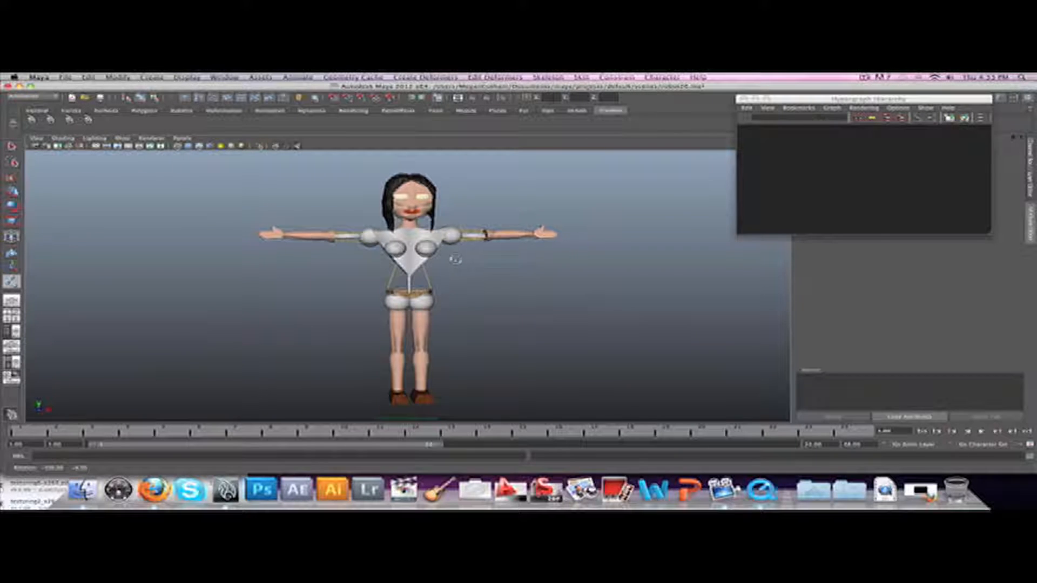
{"action": "left_click_drag", "start_coordinate": [493, 284], "coordinate": [355, 285], "text": "alt"}
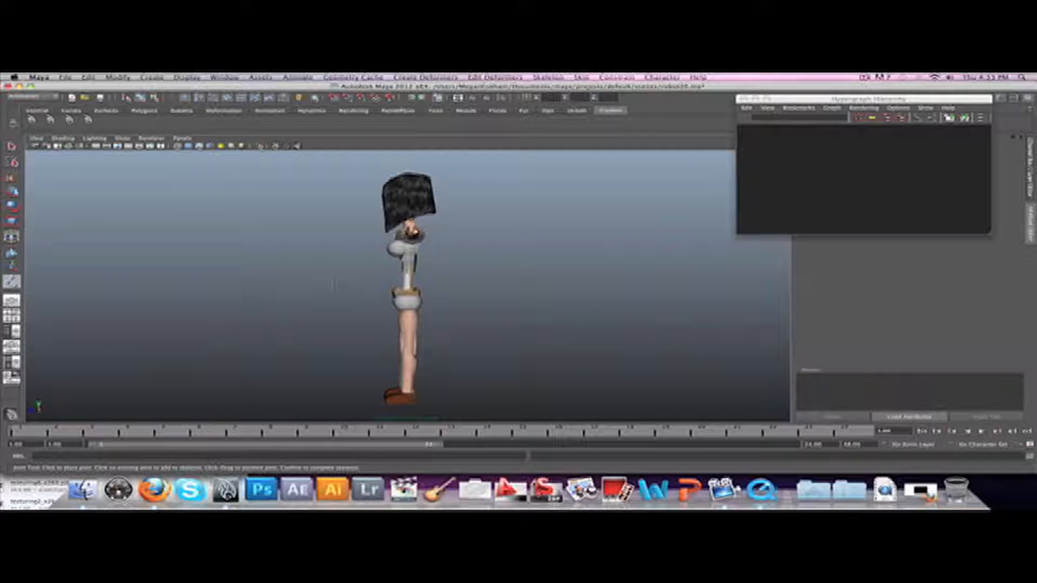
{"action": "key", "text": "space"}
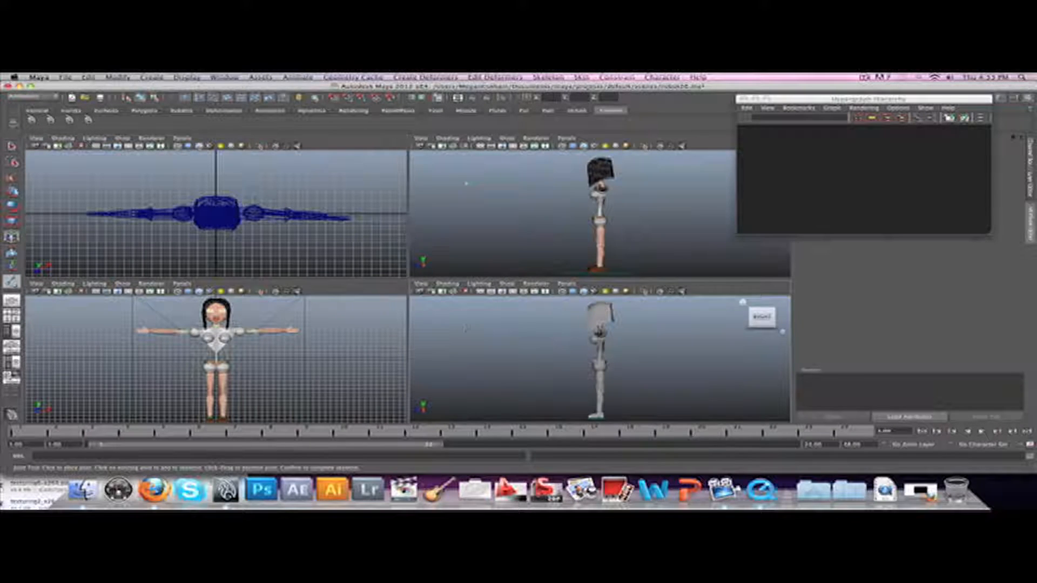
{"action": "key", "text": "space"}
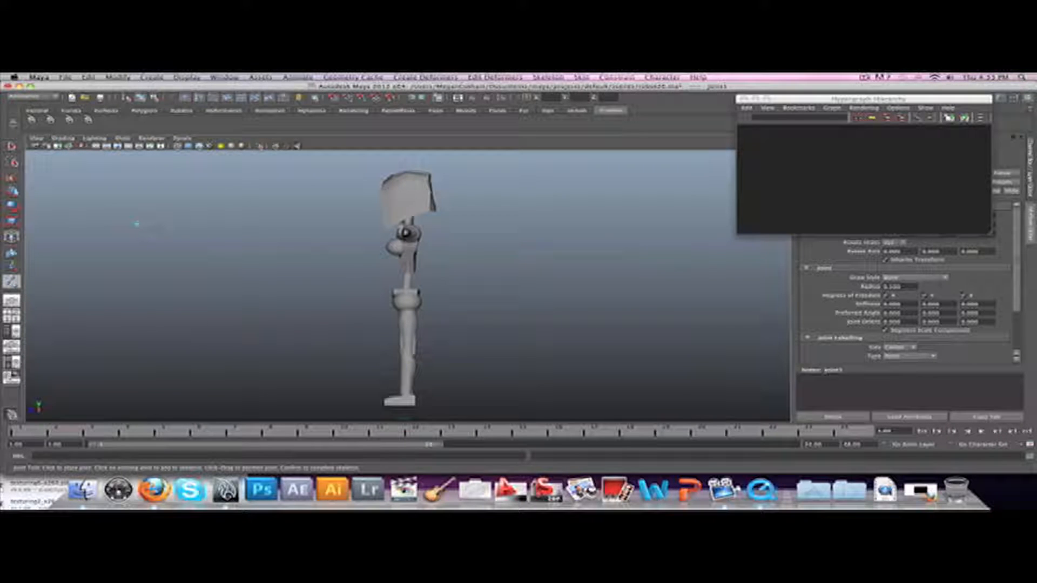
{"action": "key", "text": "super+z"}
{"action": "scroll", "coordinate": [263, 233], "scroll_direction": "down", "scroll_amount": 1}
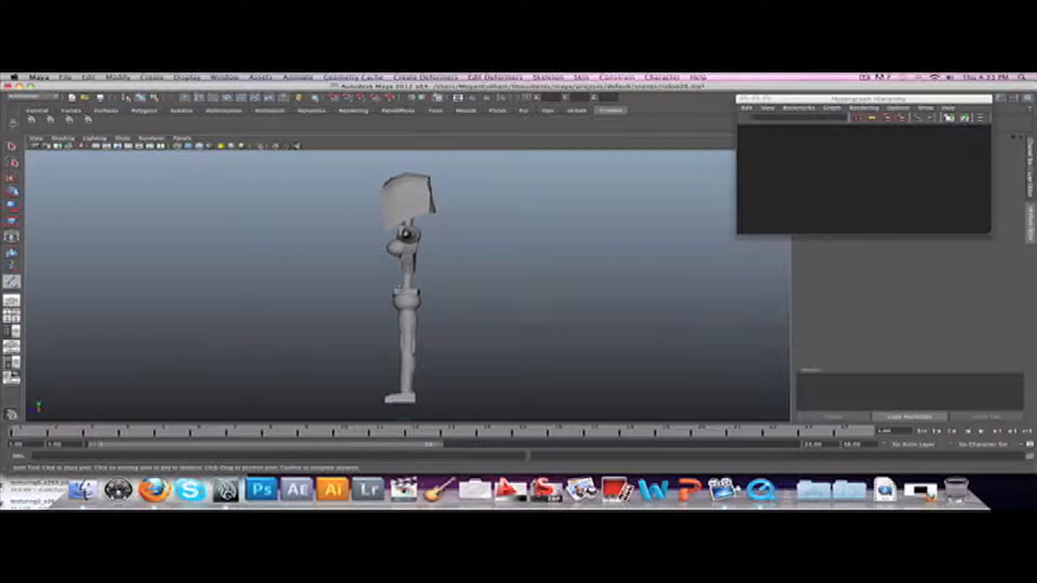
- Draw a vertical joint chain in front of the character from hip height up through the spine and neck to the head's top
{"action": "left_click", "coordinate": [353, 287]}
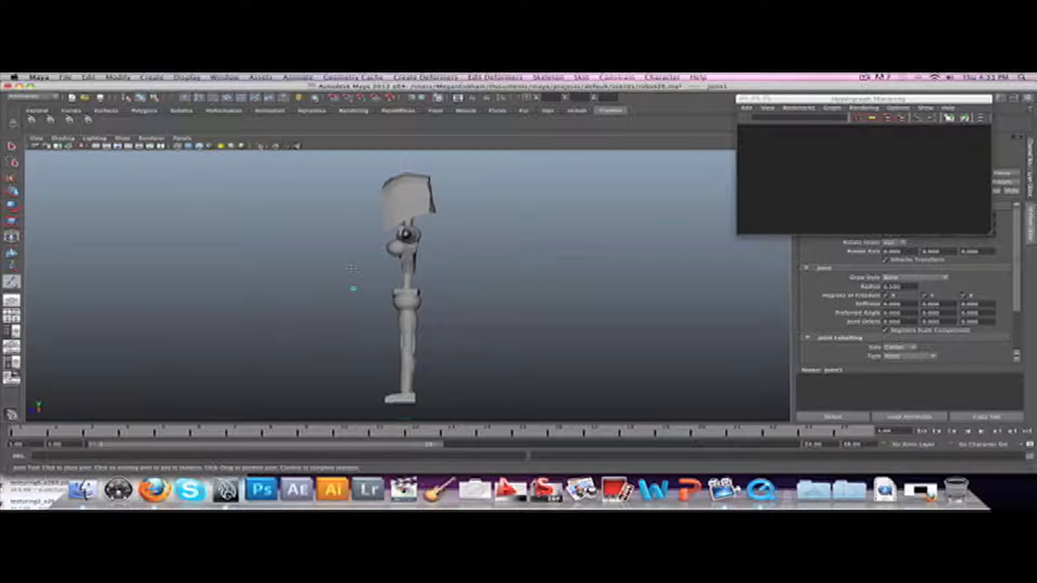
{"action": "left_click", "coordinate": [353, 268]}
{"action": "left_click", "coordinate": [353, 253]}
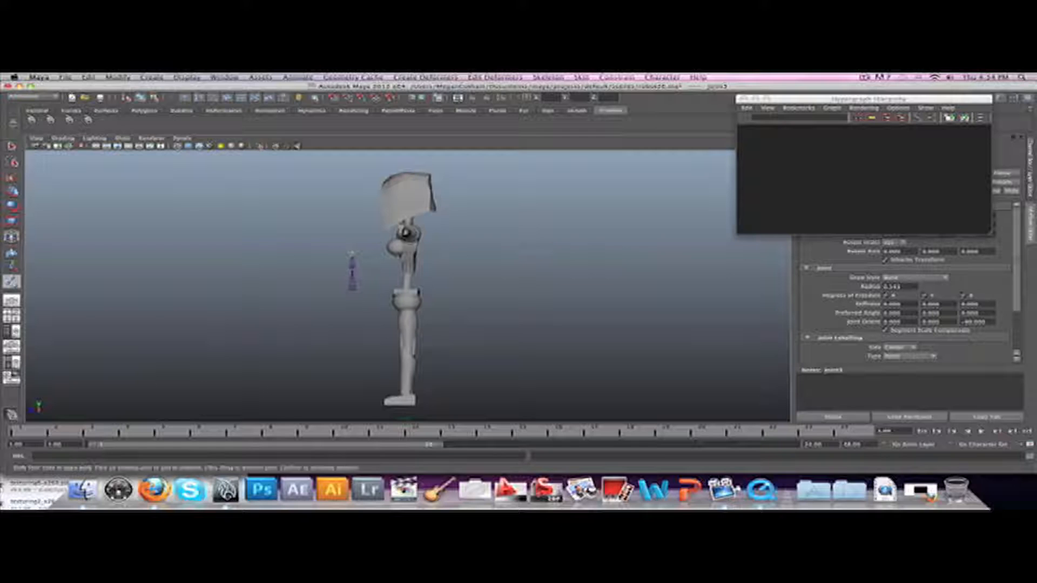
{"action": "left_click", "coordinate": [354, 234]}
{"action": "left_click", "coordinate": [353, 224]}
{"action": "left_click", "coordinate": [351, 218]}
{"action": "left_click", "coordinate": [350, 213]}
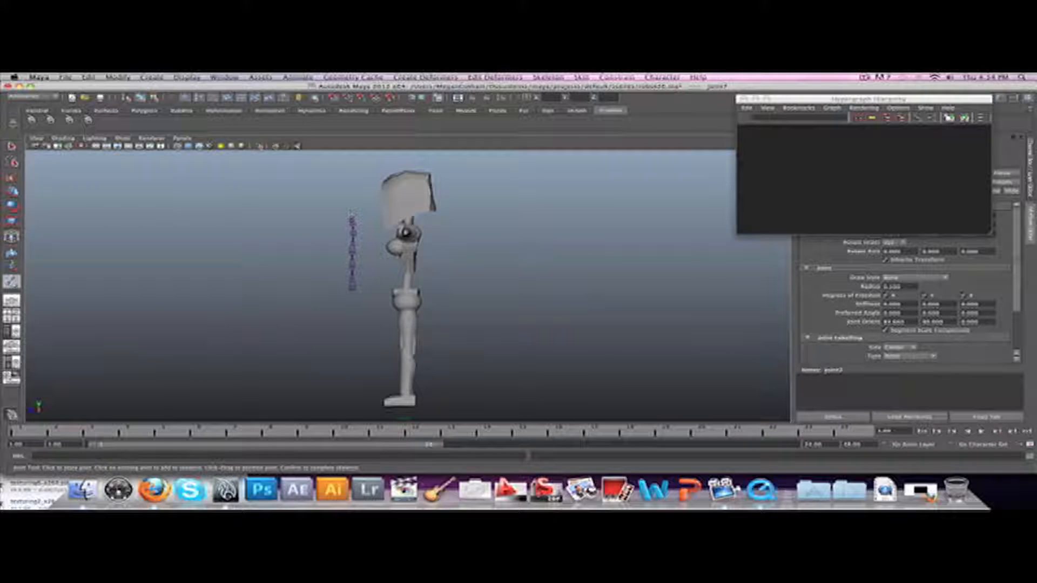
{"action": "left_click", "coordinate": [349, 186]}
{"action": "key", "text": "Return"}
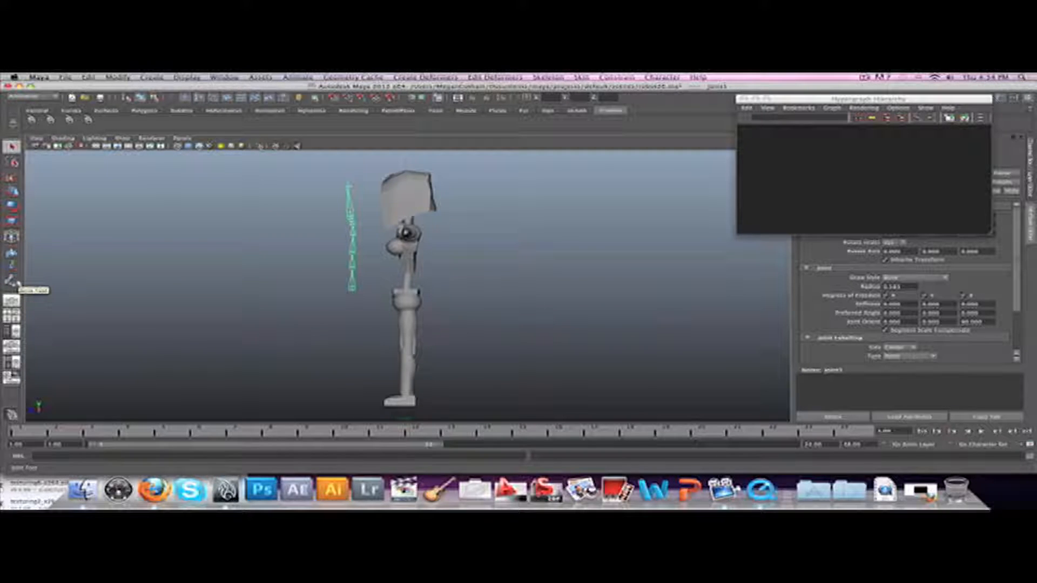
{"action": "left_click", "coordinate": [564, 78]}
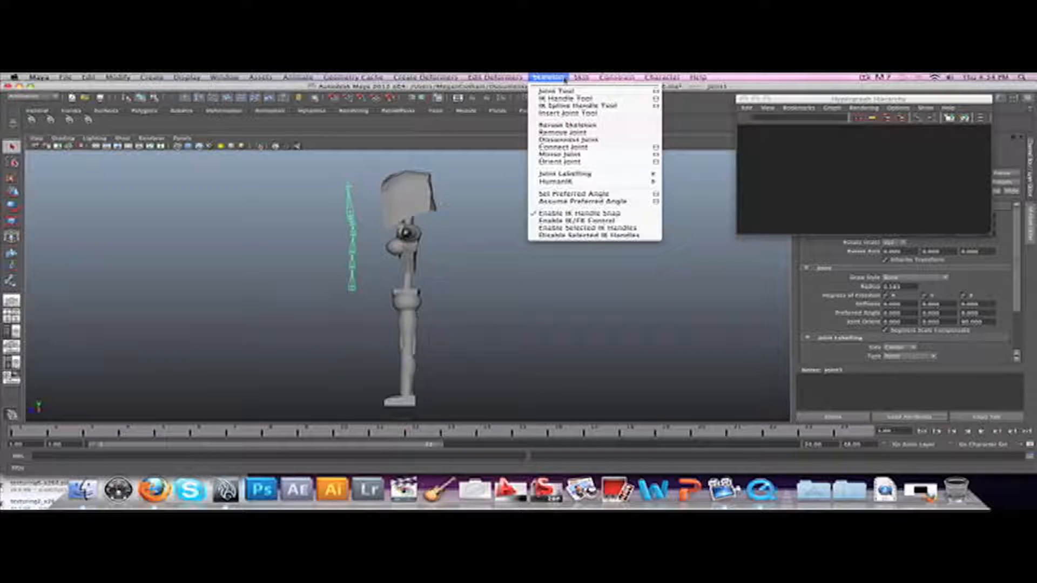
{"action": "left_click", "coordinate": [557, 91]}
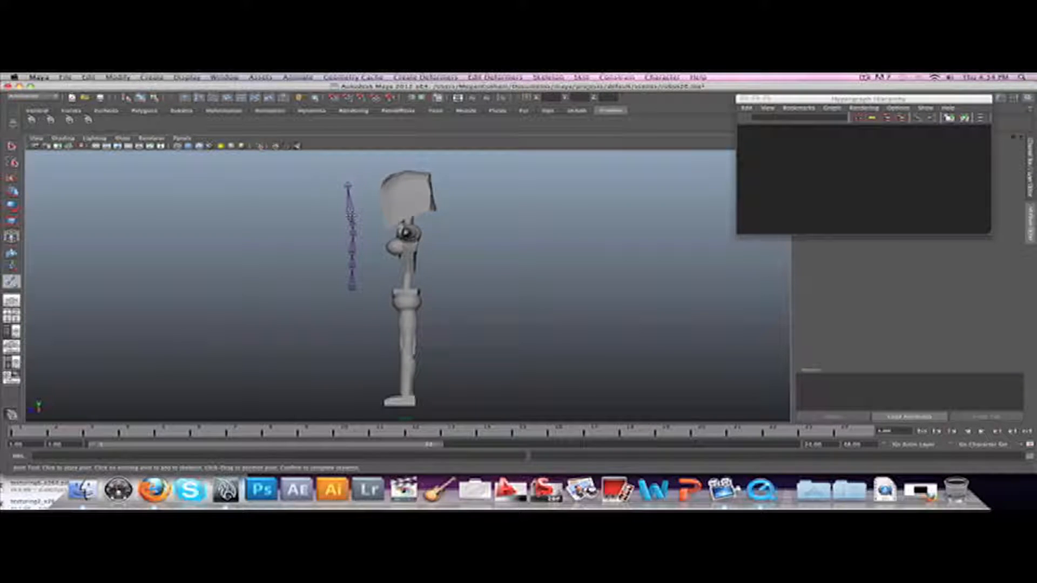
{"action": "left_click", "coordinate": [350, 215]}
{"action": "left_click", "coordinate": [350, 217]}
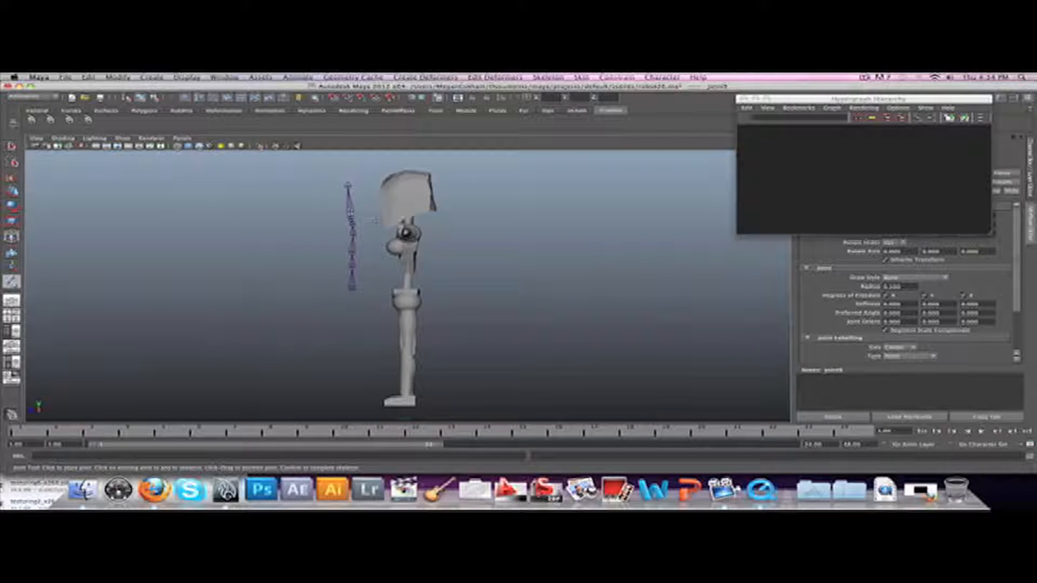
{"action": "key", "text": "z"}
{"action": "scroll", "coordinate": [345, 211], "scroll_direction": "up", "scroll_amount": 2}
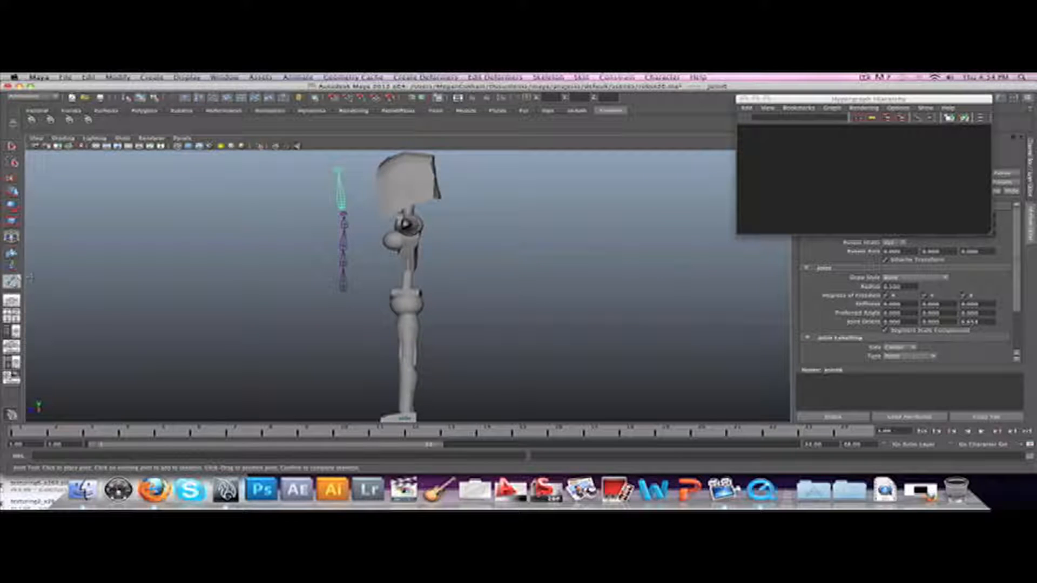
{"action": "left_click", "coordinate": [12, 280]}
{"action": "left_click", "coordinate": [342, 210]}
{"action": "left_click", "coordinate": [343, 210]}
{"action": "left_click", "coordinate": [343, 211]}
{"action": "key", "text": "z"}
- Branch a forward-pointing jaw joint off the existing joint at the base of the head with the Joint Tool
{"action": "left_click", "coordinate": [11, 266]}
{"action": "left_click", "coordinate": [11, 281]}
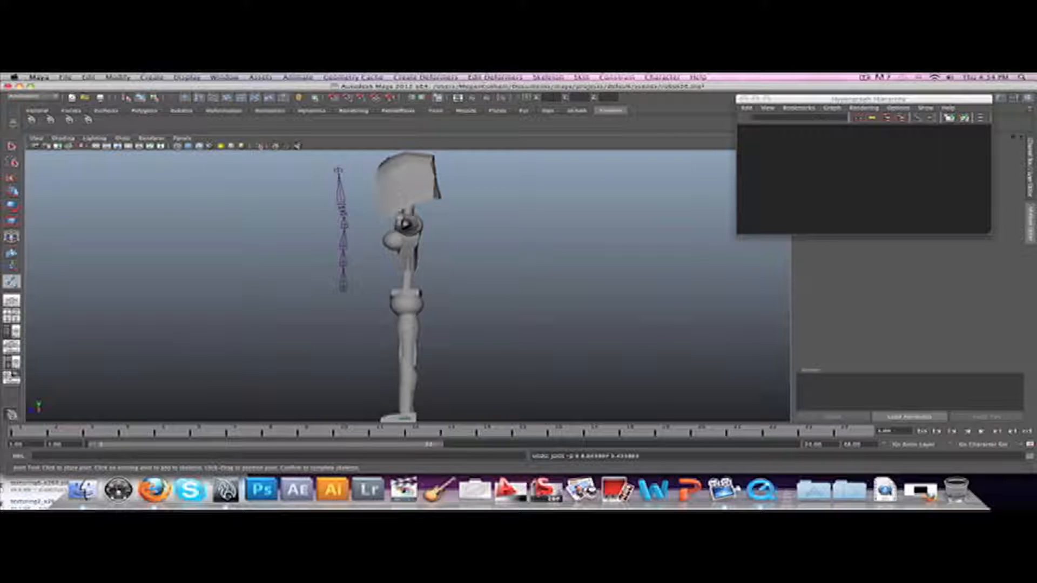
{"action": "left_click", "coordinate": [341, 207]}
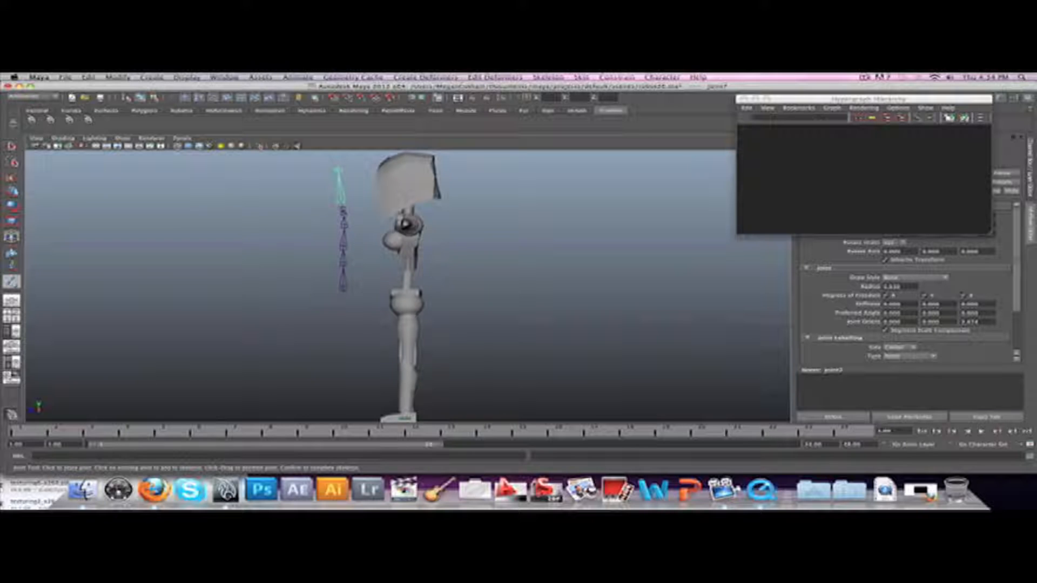
{"action": "left_click", "coordinate": [313, 210]}
{"action": "left_click", "coordinate": [12, 266]}
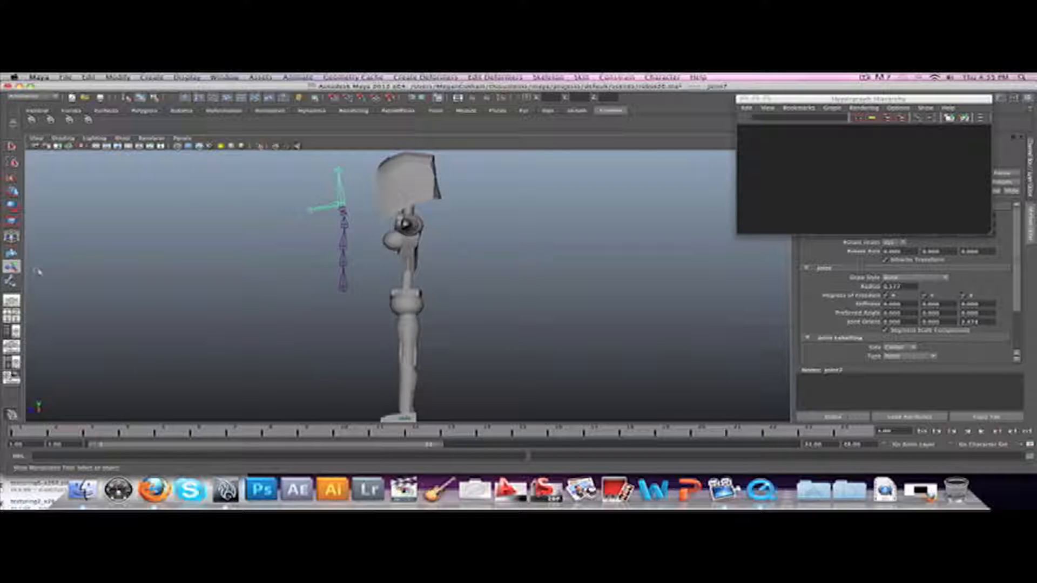
- Place two separate single joints, one below the other, just beneath the base of the spine chain
{"action": "left_click", "coordinate": [11, 281]}
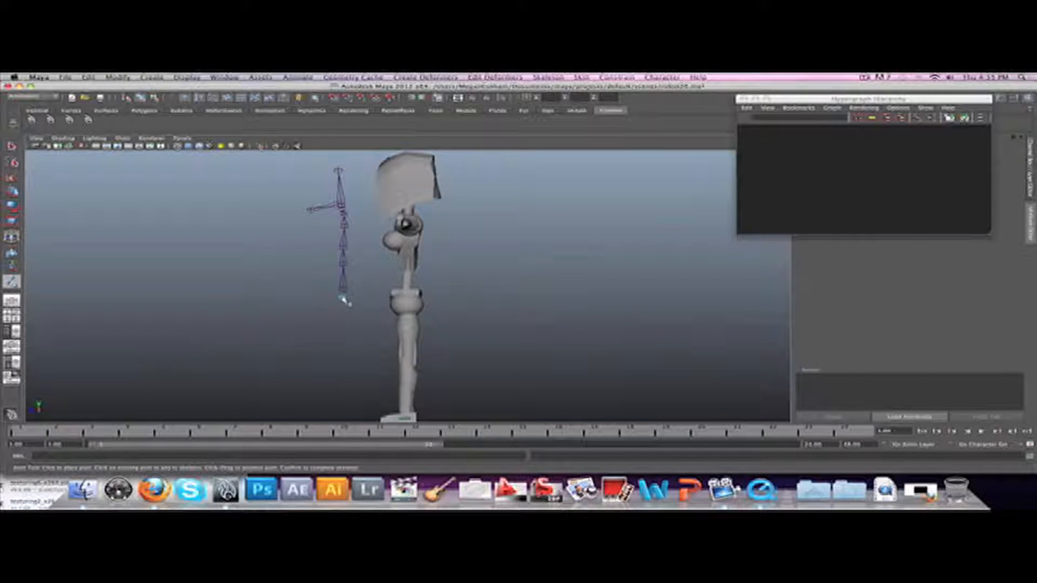
{"action": "left_click", "coordinate": [343, 298]}
{"action": "left_click", "coordinate": [13, 283]}
{"action": "left_click", "coordinate": [341, 304]}
{"action": "key", "text": "Return"}
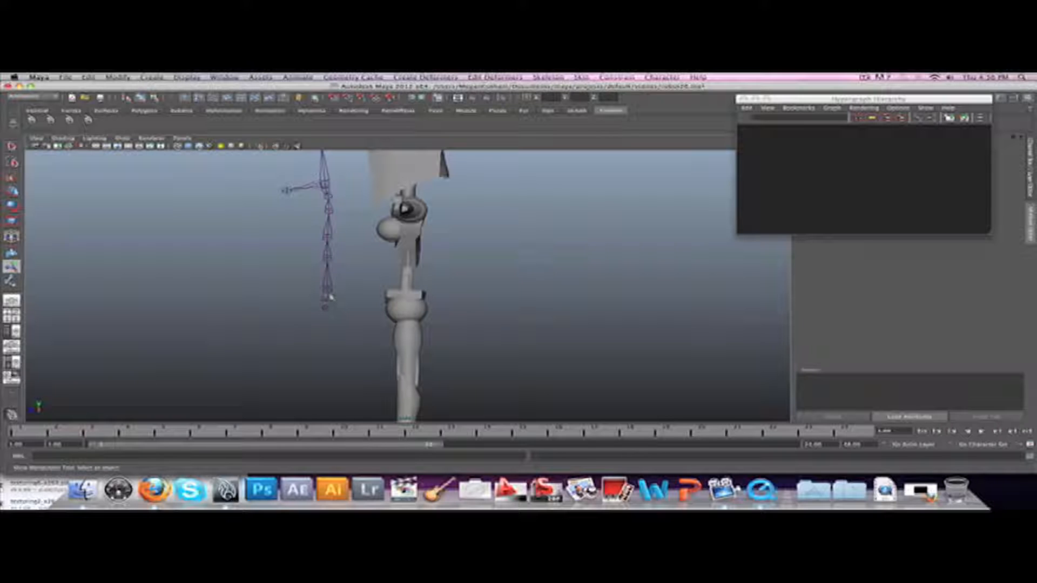
- Parent the spine chain's bottom joint to the upper of the two single joints beneath it
{"action": "left_click", "coordinate": [328, 294]}
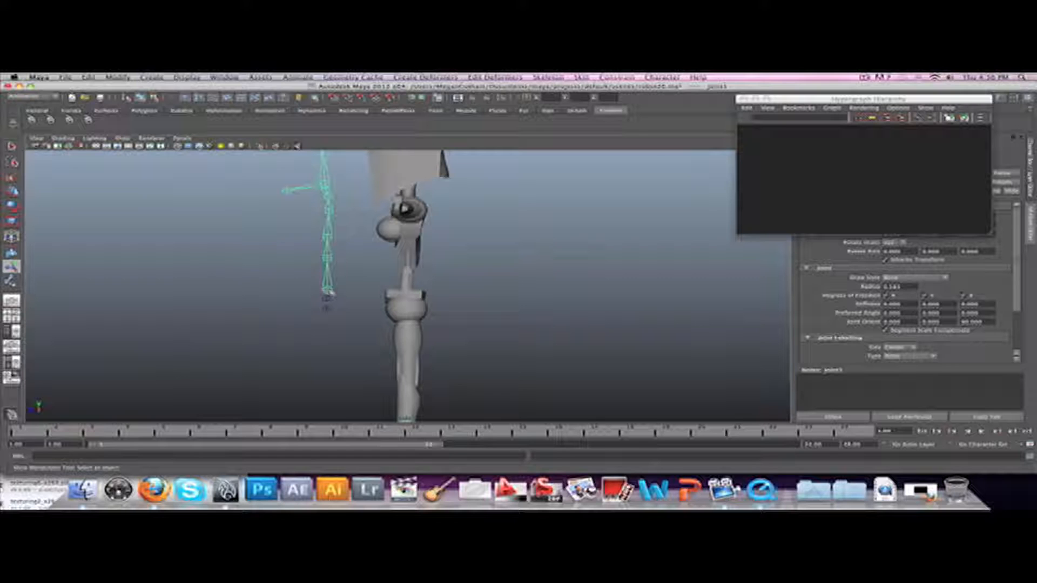
{"action": "key", "text": "q"}
{"action": "left_click", "coordinate": [327, 300]}
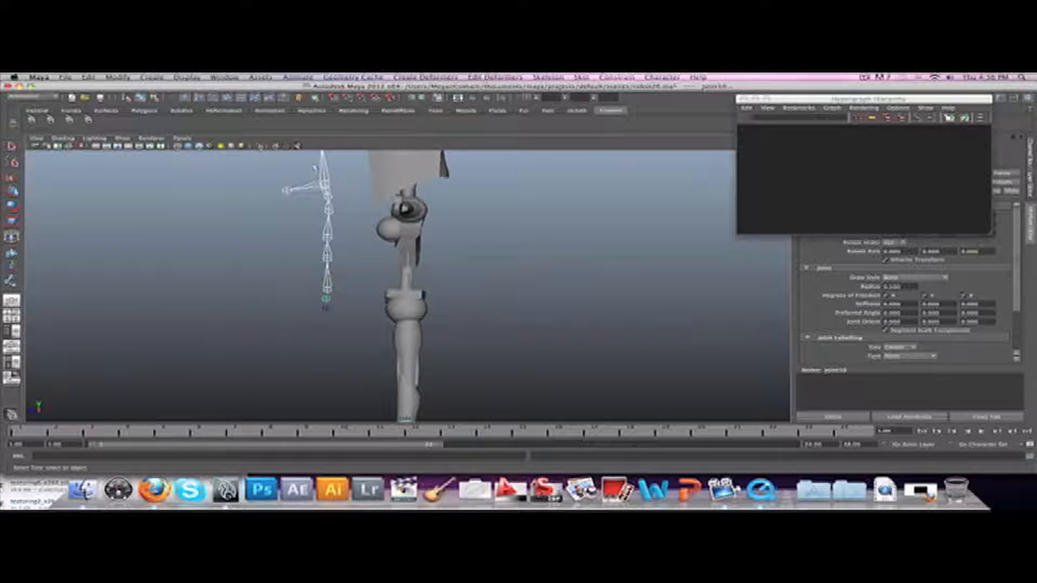
{"action": "key", "text": "p"}
- Examine the hierarchy by selecting the root and spine joints one after another
{"action": "left_click", "coordinate": [327, 304], "text": "shift"}
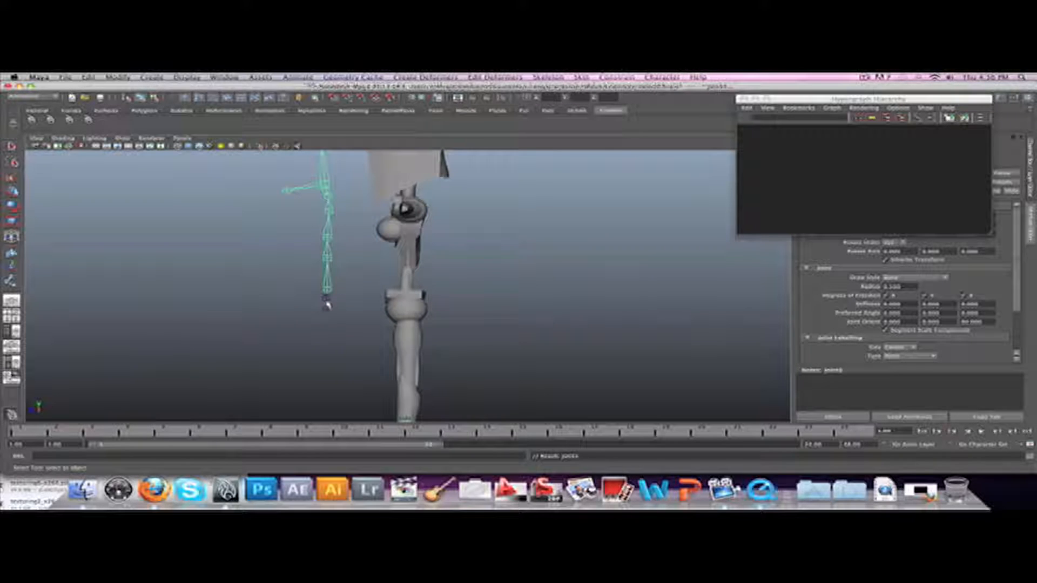
{"action": "scroll", "coordinate": [326, 303], "scroll_direction": "up", "scroll_amount": 2}
{"action": "left_click_drag", "start_coordinate": [326, 302], "coordinate": [303, 301], "text": "alt"}
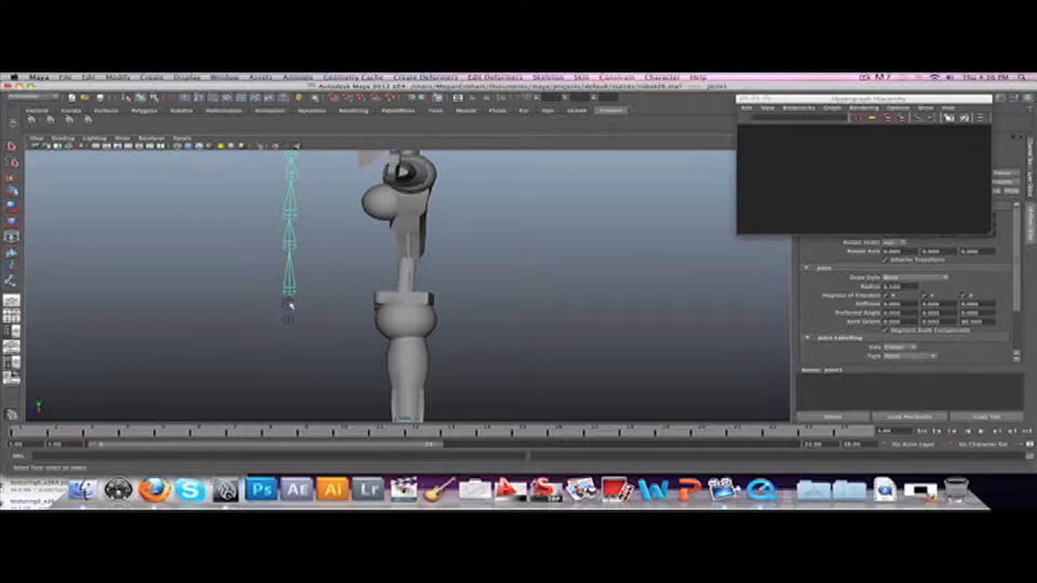
{"action": "left_click", "coordinate": [288, 303]}
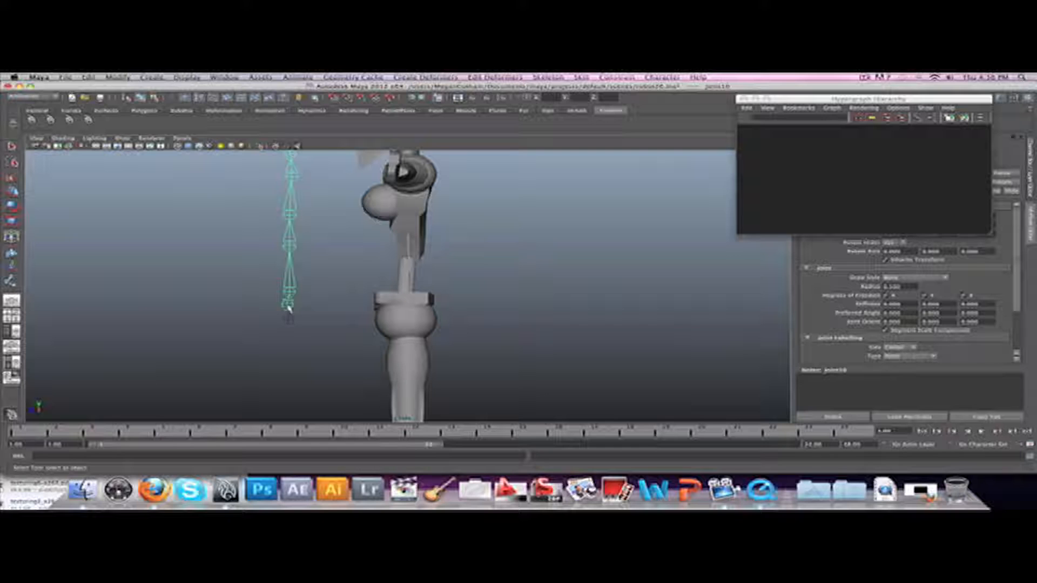
{"action": "left_click", "coordinate": [345, 294]}
{"action": "left_click", "coordinate": [287, 306]}
{"action": "left_click", "coordinate": [359, 279]}
{"action": "left_click", "coordinate": [297, 251]}
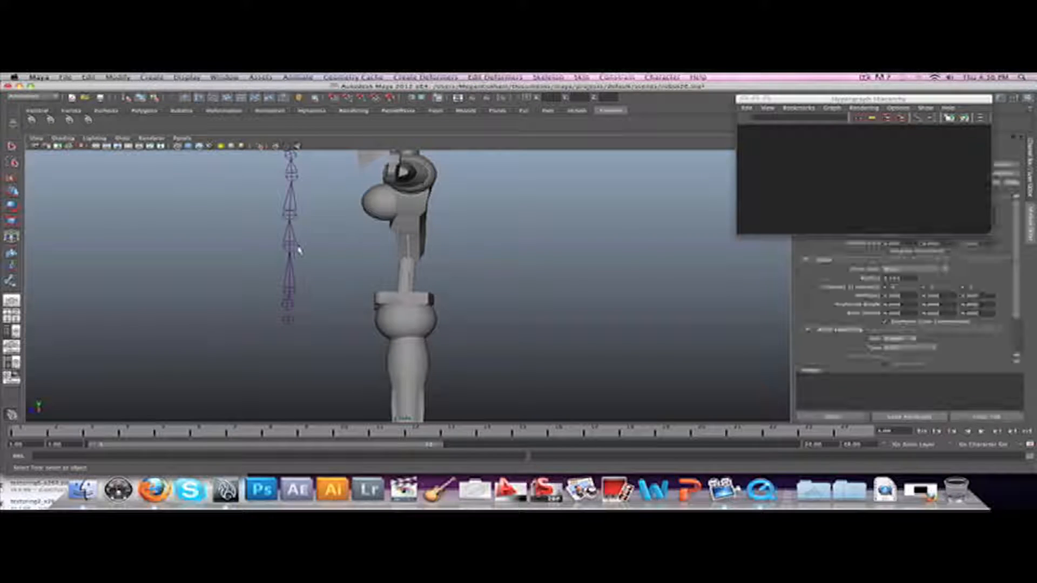
{"action": "left_click", "coordinate": [336, 255]}
{"action": "left_click", "coordinate": [295, 219]}
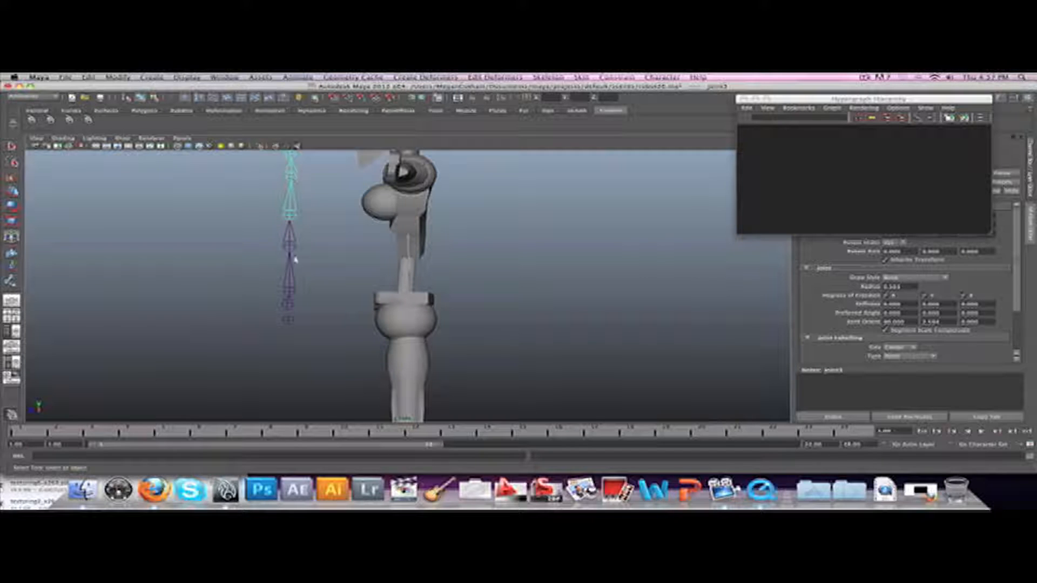
{"action": "left_click", "coordinate": [286, 305]}
- Parent the joint directly below the spine to the lowest single joint and select that lowest joint as the root
{"action": "scroll", "coordinate": [301, 208], "scroll_direction": "down", "scroll_amount": 2}
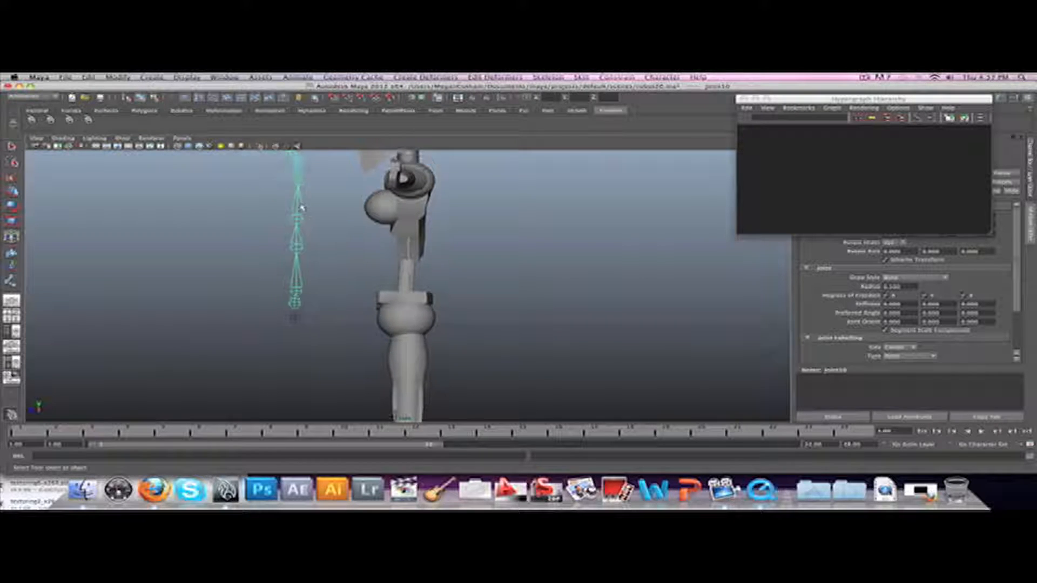
{"action": "left_click_drag", "start_coordinate": [301, 312], "coordinate": [316, 310], "text": "alt"}
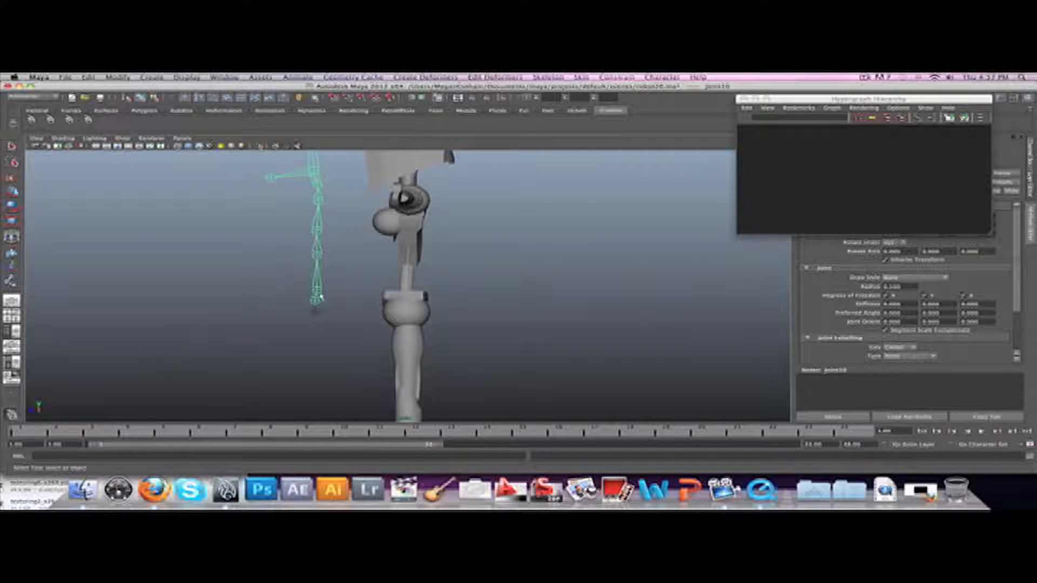
{"action": "left_click", "coordinate": [317, 313]}
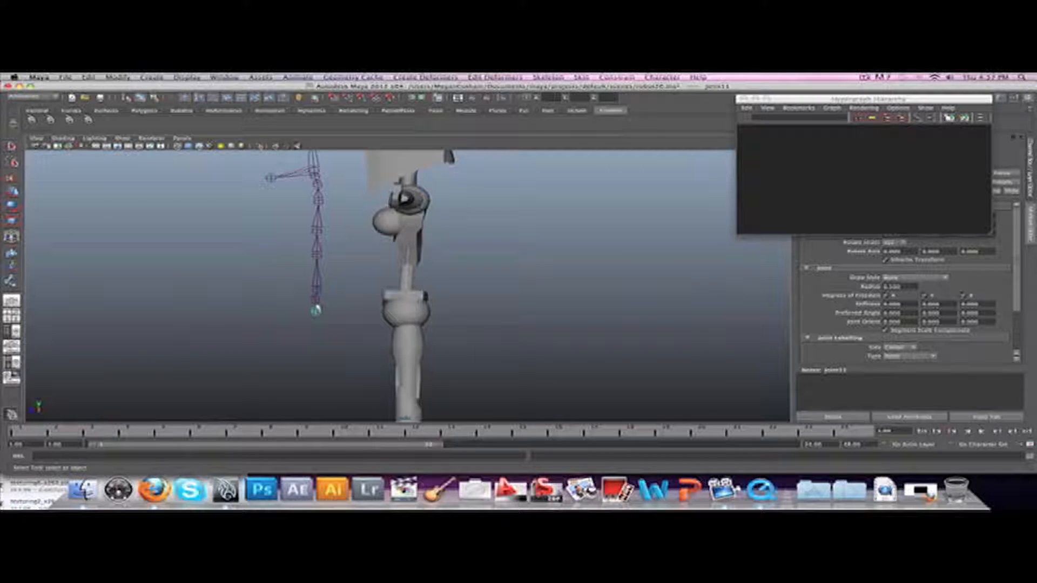
{"action": "left_click", "coordinate": [317, 313]}
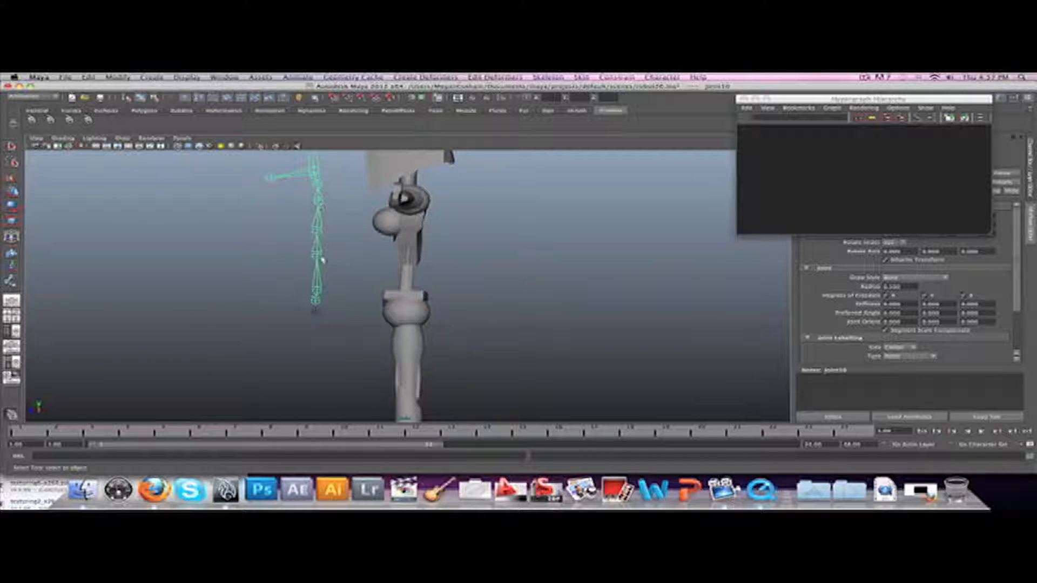
{"action": "left_click", "coordinate": [317, 313]}
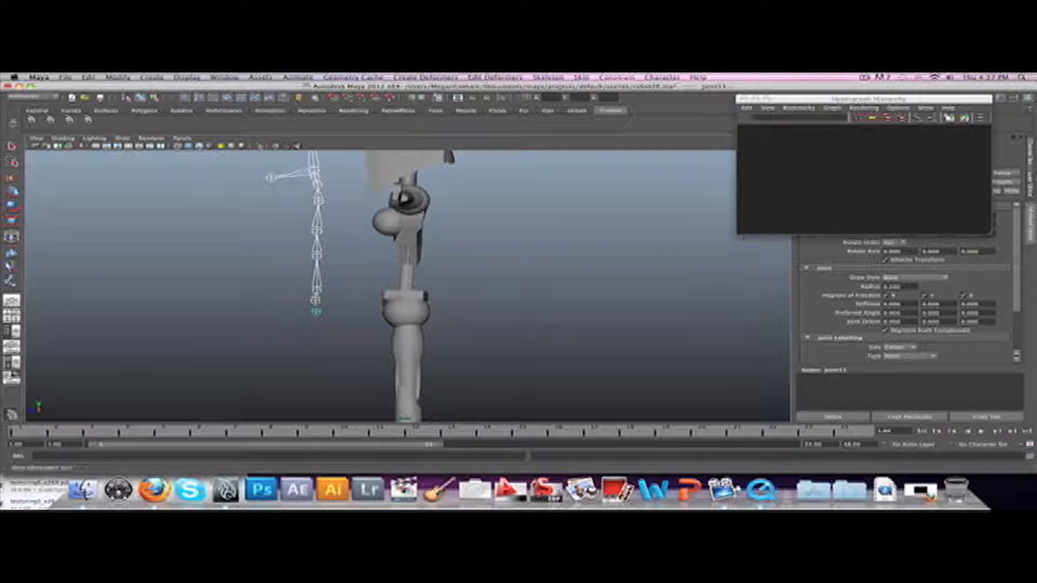
{"action": "left_click", "coordinate": [11, 237]}
{"action": "key", "text": "Up"}
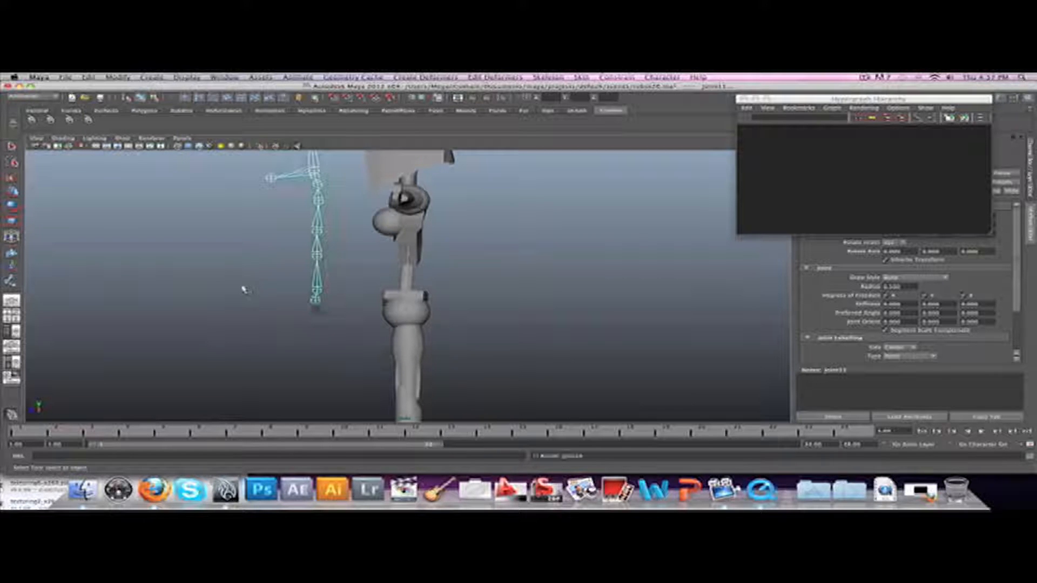
{"action": "left_click", "coordinate": [321, 315]}
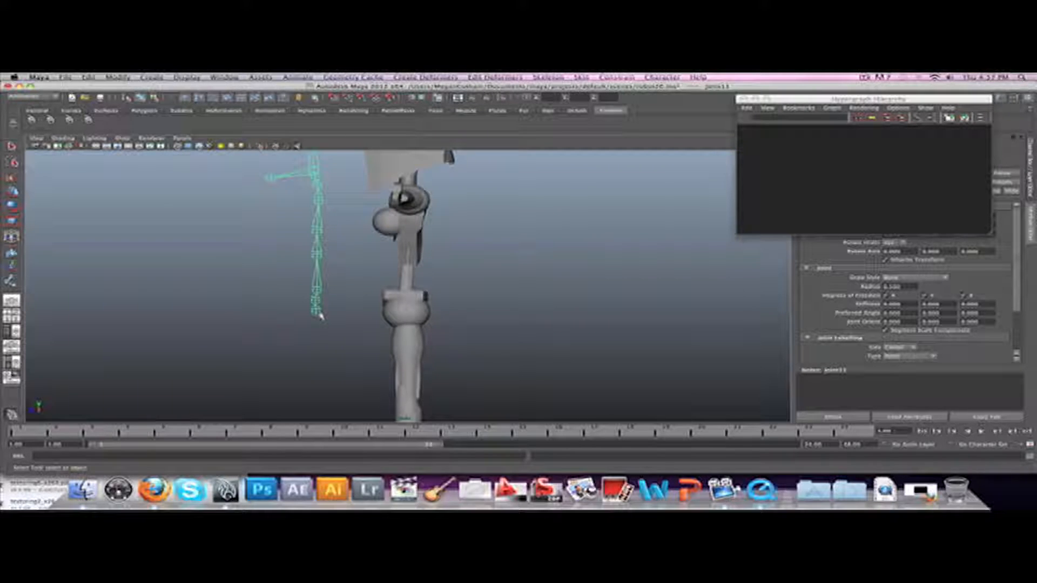
- Close the Hypergraph, rename the lowest joint as root and rename the joint directly above it as rotator
{"action": "left_click", "coordinate": [742, 99]}
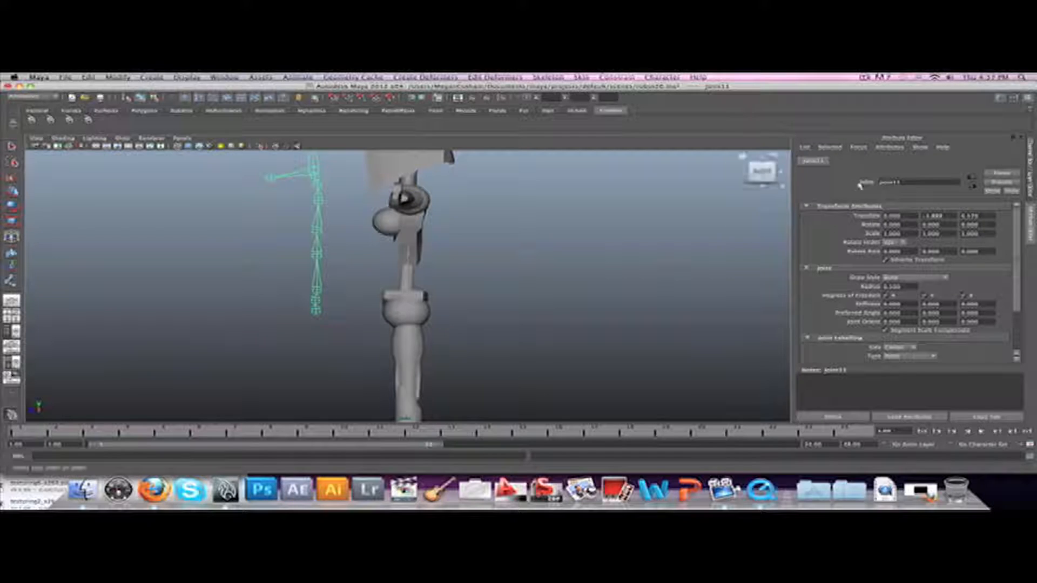
{"action": "double_click", "coordinate": [889, 182]}
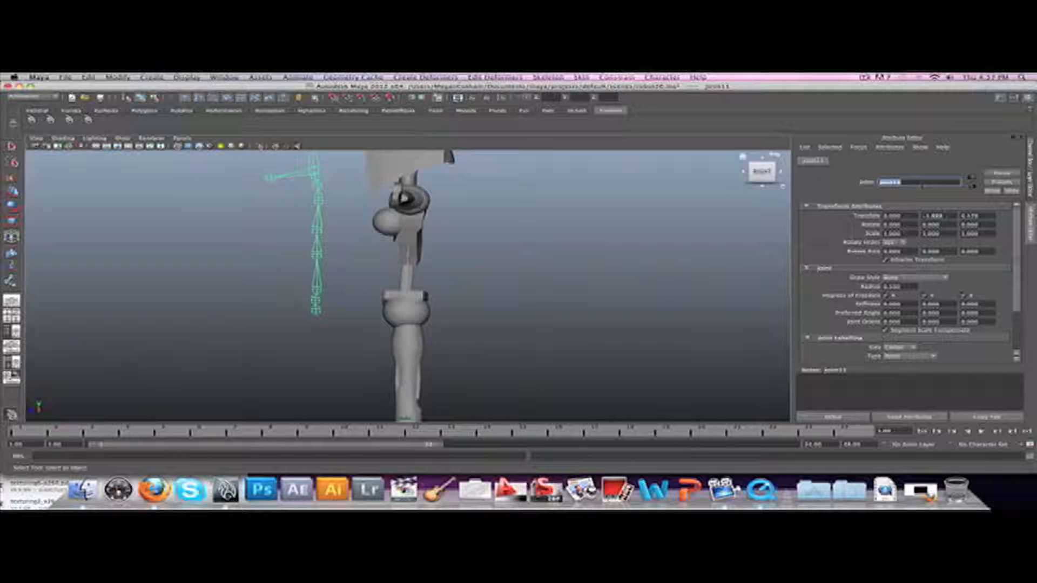
{"action": "key", "text": "BackSpace"}
{"action": "key", "text": "Return"}
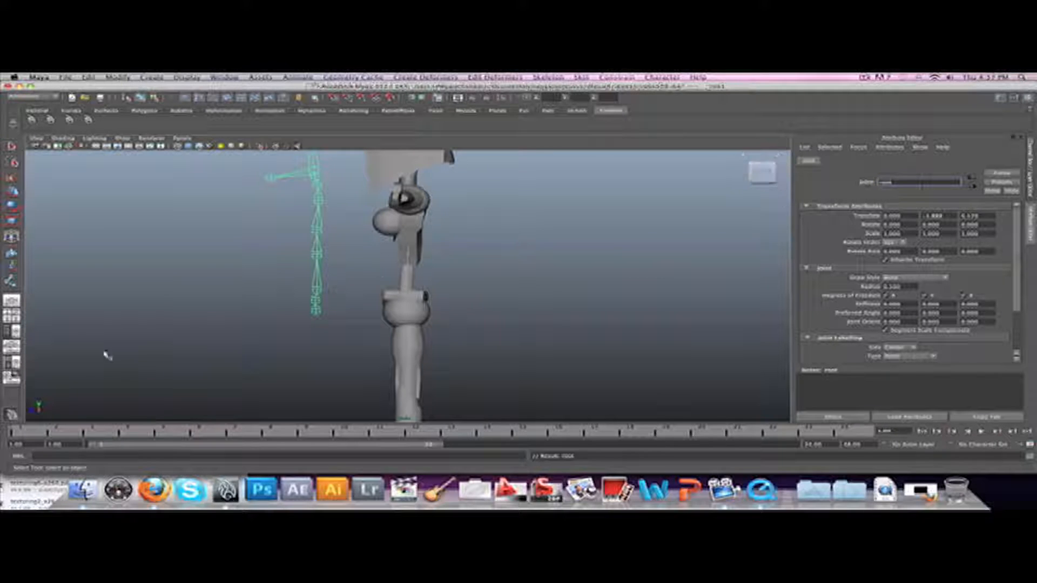
{"action": "left_click", "coordinate": [314, 304]}
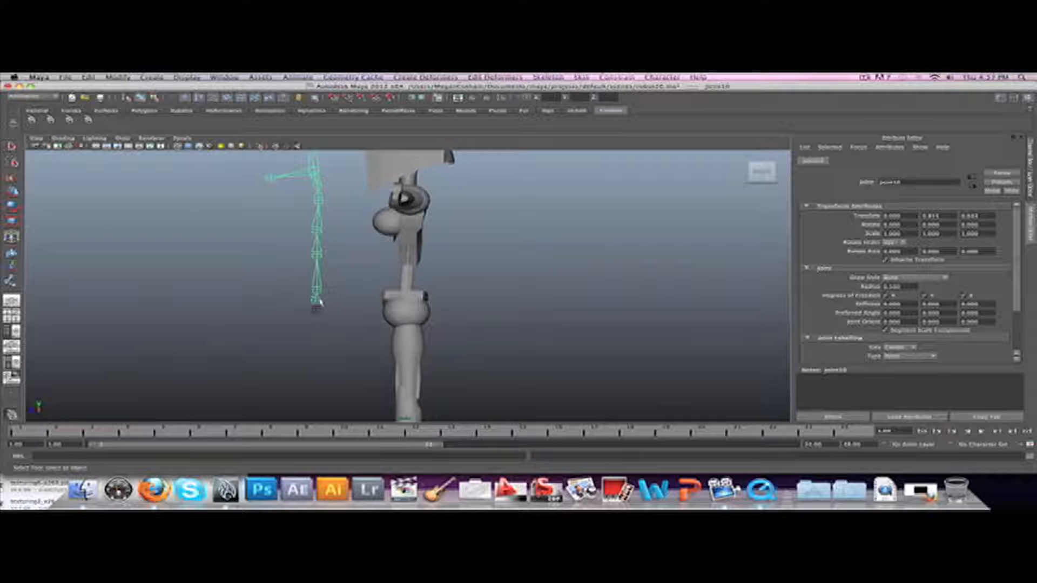
{"action": "double_click", "coordinate": [908, 182]}
{"action": "key", "text": "BackSpace"}
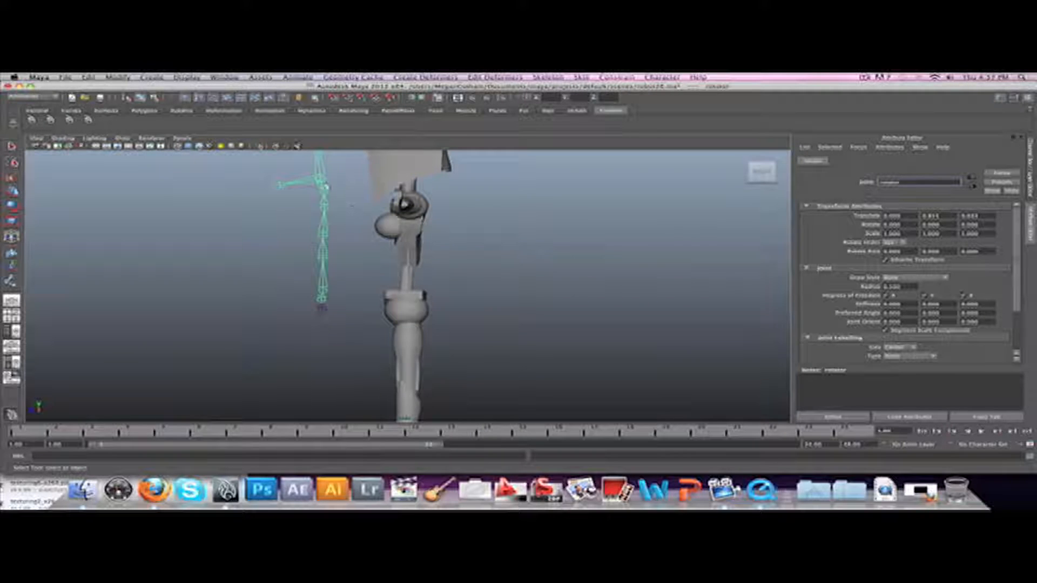
- Rename the end joint of the jaw branch as chin_end
{"action": "left_click", "coordinate": [323, 183]}
{"action": "double_click", "coordinate": [886, 183]}
{"action": "type", "text": "femu"}
{"action": "left_click", "coordinate": [283, 185]}
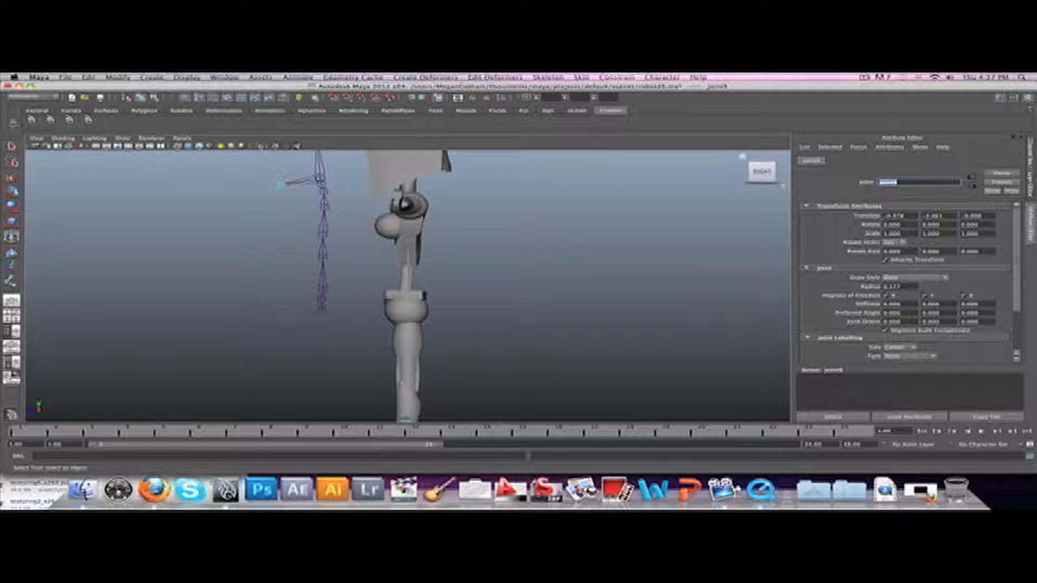
{"action": "type", "text": "ankle"}
{"action": "key", "text": "Return"}
{"action": "scroll", "coordinate": [644, 209], "scroll_direction": "down", "scroll_amount": 2}
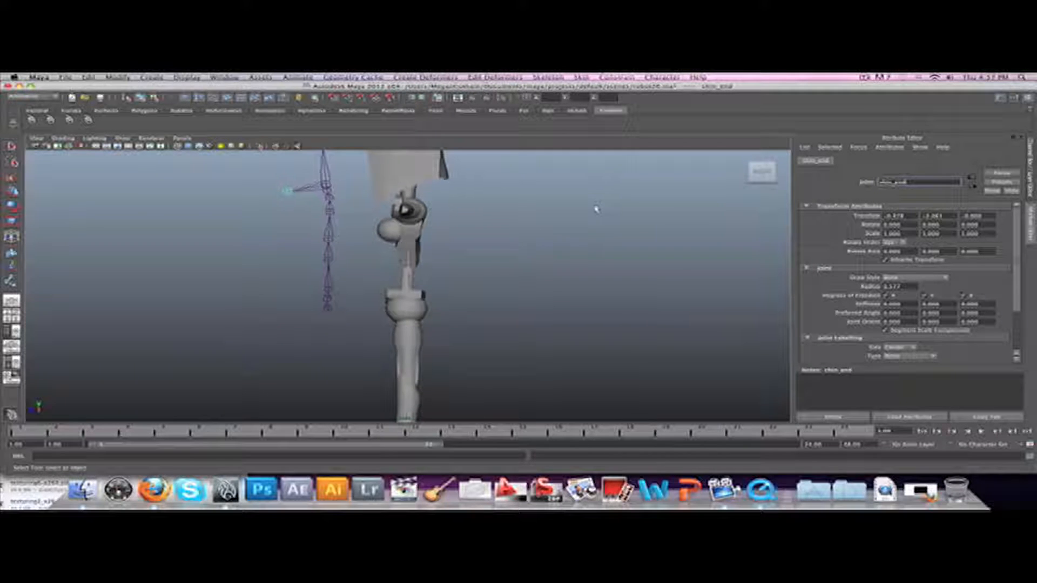
- Rename the topmost joint of the head as head_top and clear the selection
{"action": "scroll", "coordinate": [597, 209], "scroll_direction": "down", "scroll_amount": 1}
{"action": "left_click", "coordinate": [329, 158]}
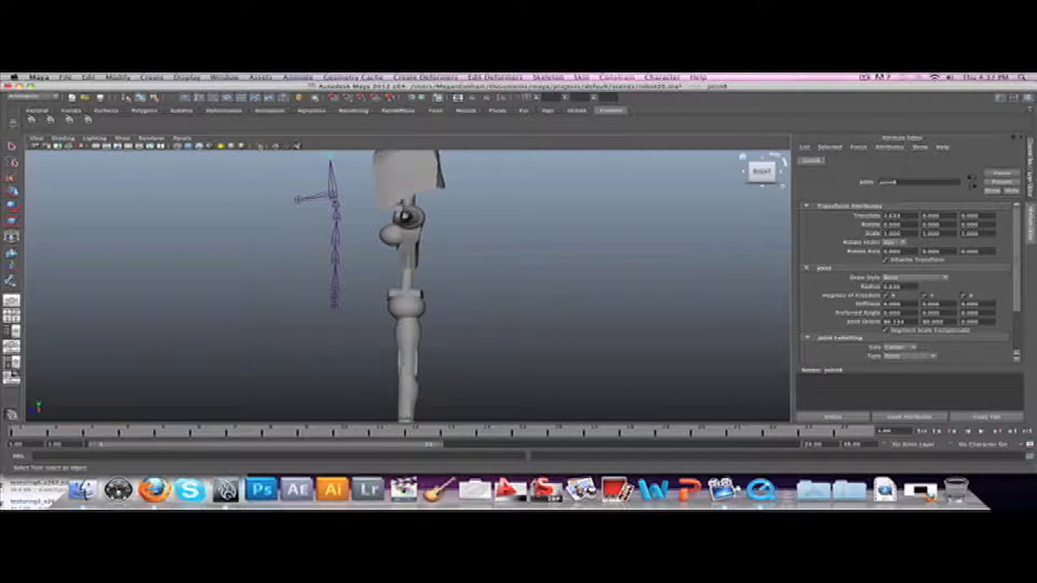
{"action": "double_click", "coordinate": [891, 182]}
{"action": "type", "text": "head"}
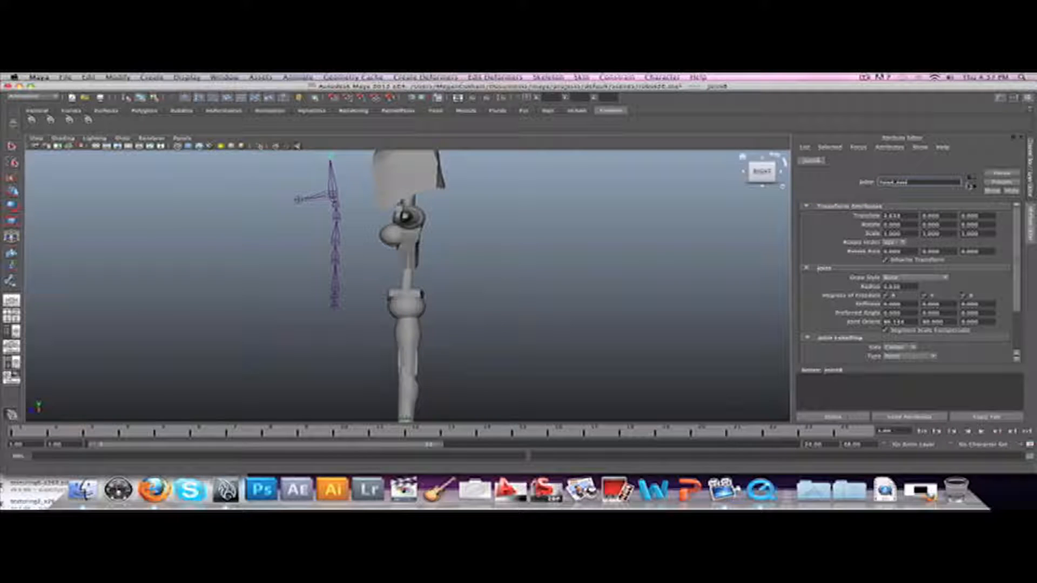
{"action": "type", "text": "_top"}
{"action": "key", "text": "Return"}
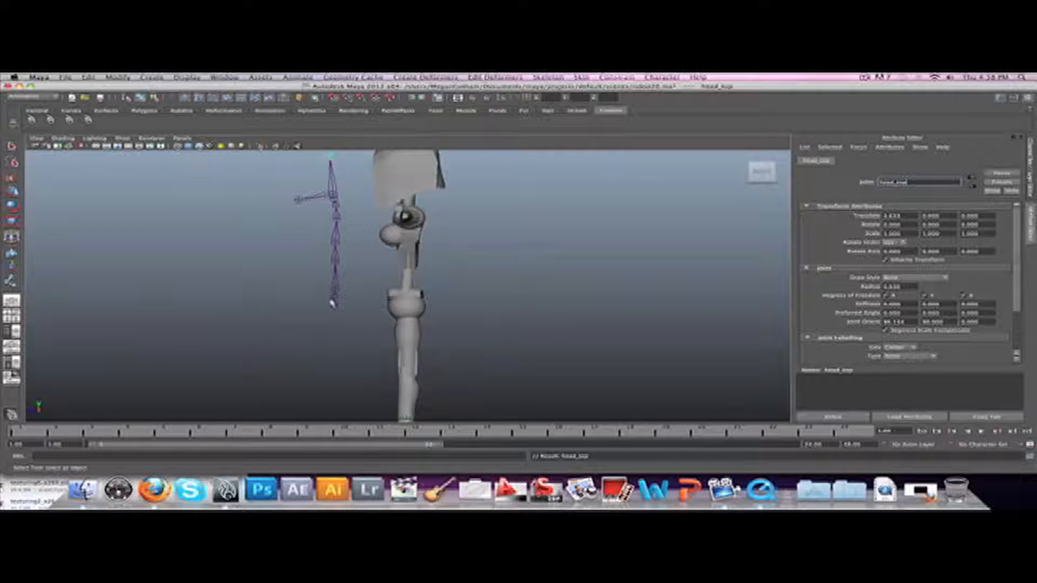
{"action": "left_click", "coordinate": [356, 330]}
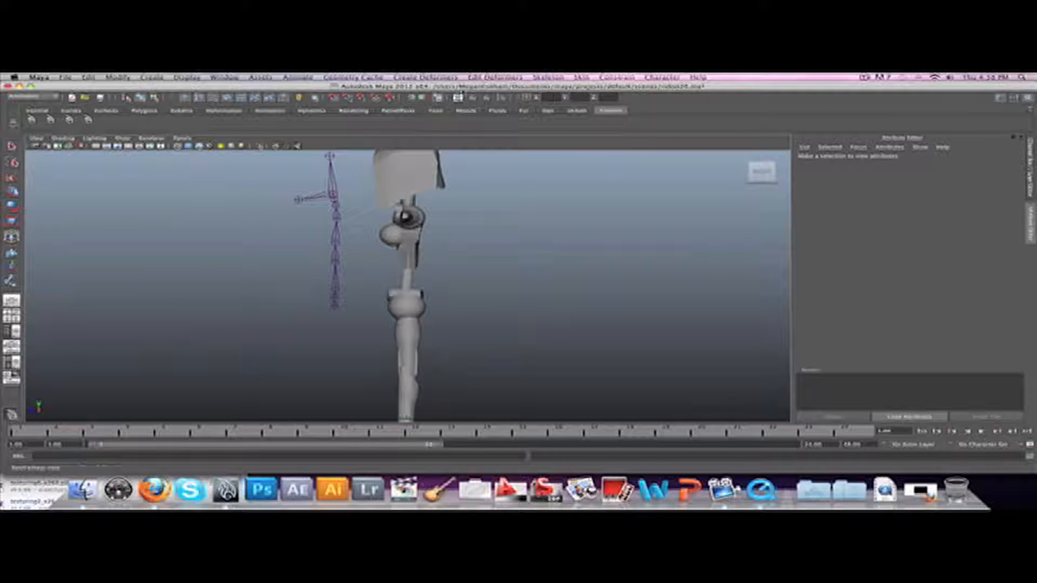
- Draw a leg chain beside the root with the Joint Tool, placing hip, knee, ankle, heel, ball-of-foot and toe joints
{"action": "left_click", "coordinate": [567, 77]}
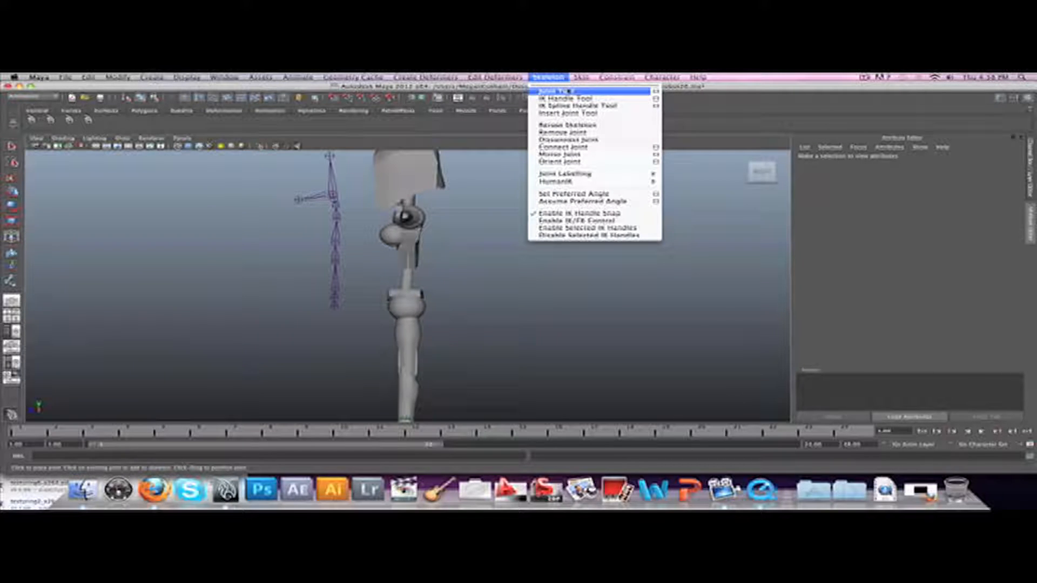
{"action": "left_click", "coordinate": [568, 91]}
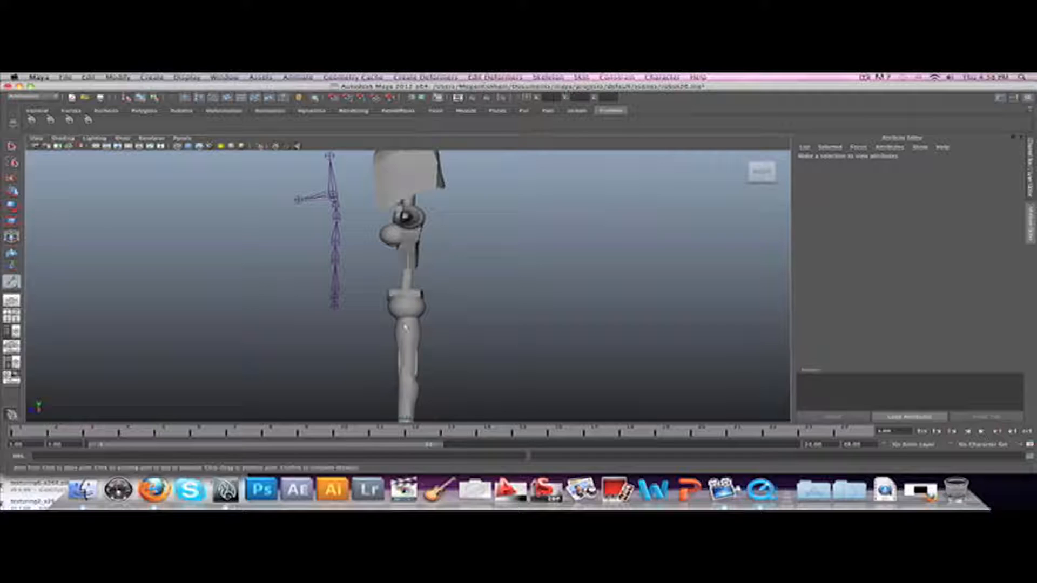
{"action": "left_click", "coordinate": [352, 304]}
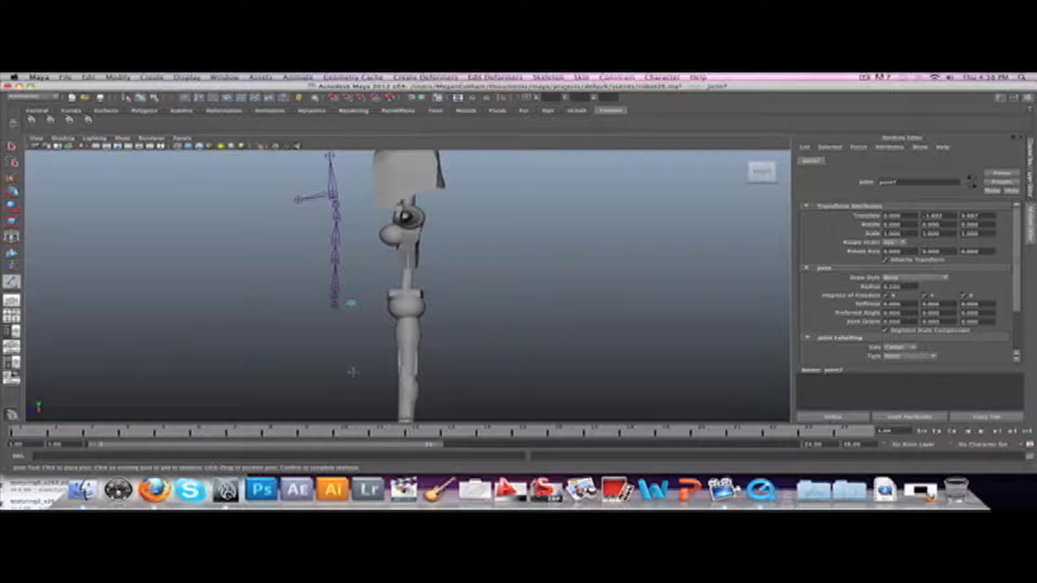
{"action": "left_click", "coordinate": [354, 373]}
{"action": "scroll", "coordinate": [353, 375], "scroll_direction": "down", "scroll_amount": 3}
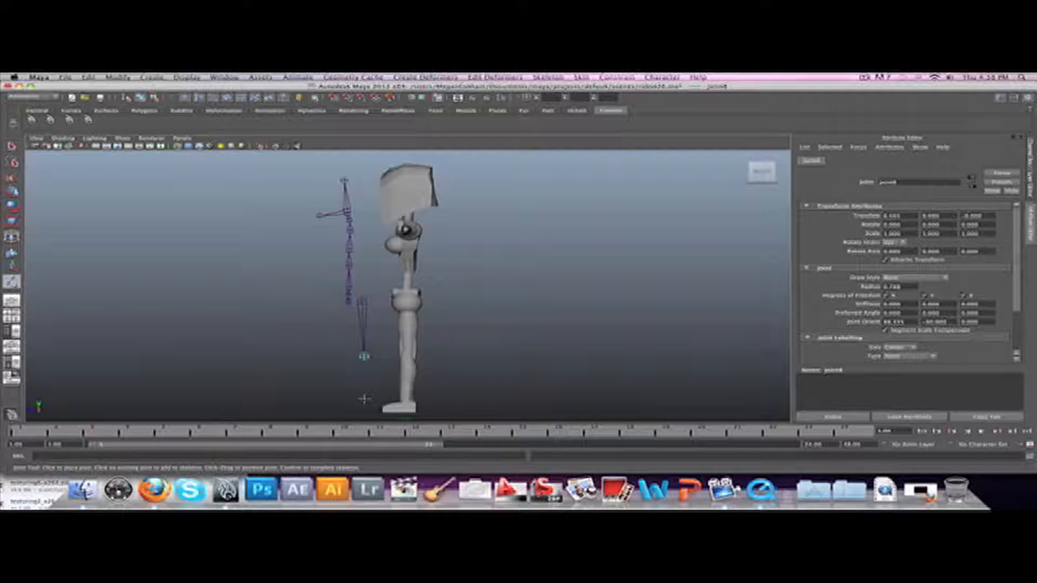
{"action": "left_click", "coordinate": [366, 398]}
{"action": "left_click", "coordinate": [376, 405]}
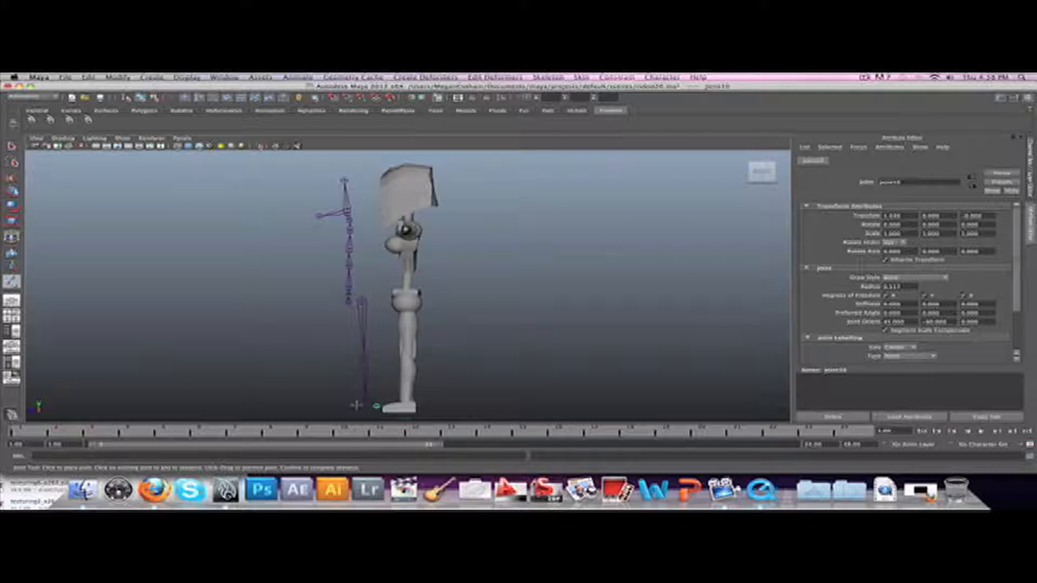
{"action": "left_click", "coordinate": [356, 405]}
{"action": "left_click", "coordinate": [345, 407]}
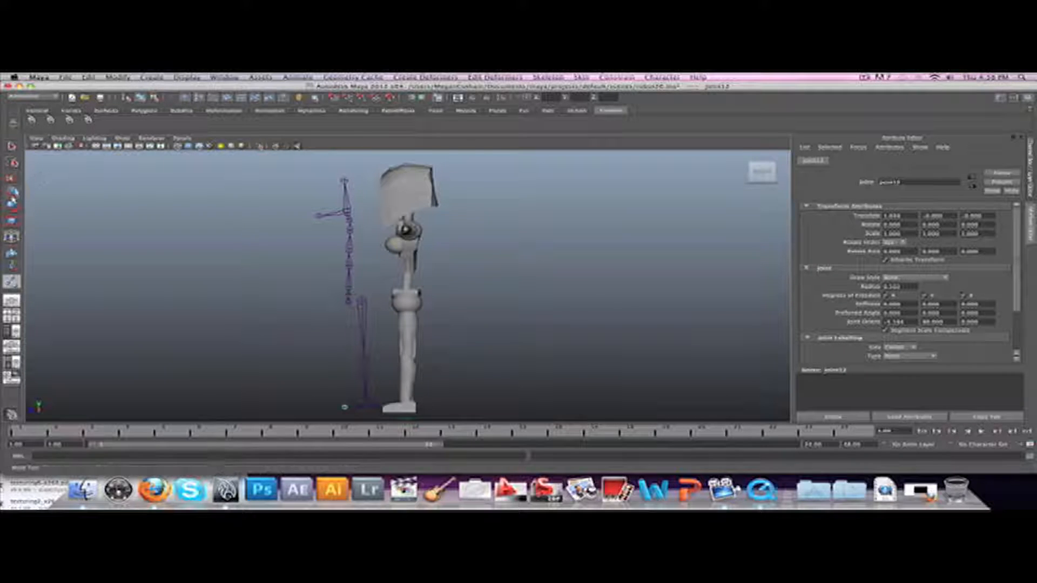
{"action": "key", "text": "Return"}
- Move the leg chain horizontally until its hip joint lines up with the base of the spine chain, and deselect it
{"action": "key", "text": "w"}
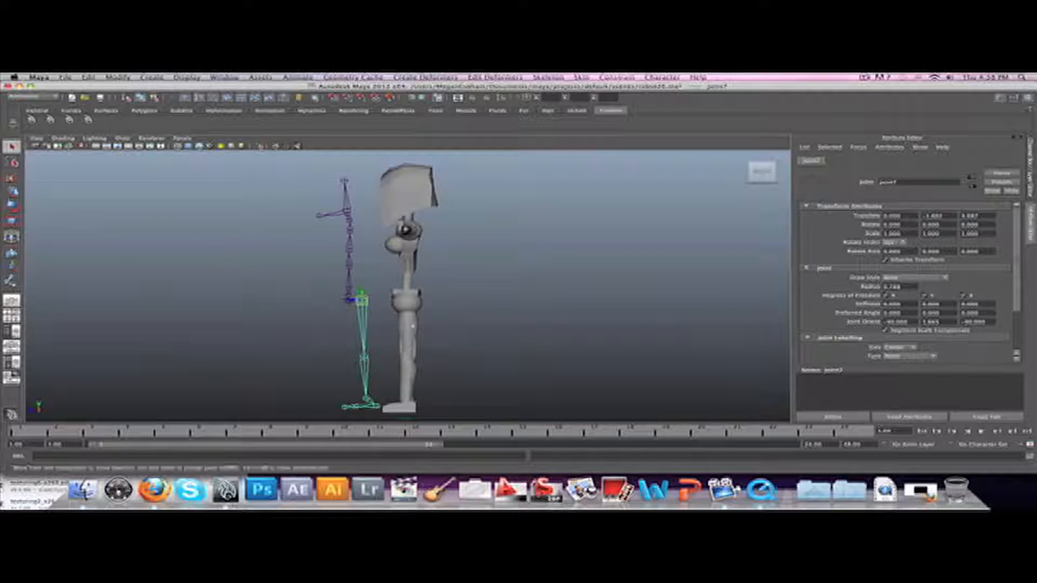
{"action": "left_click_drag", "start_coordinate": [356, 298], "coordinate": [336, 300]}
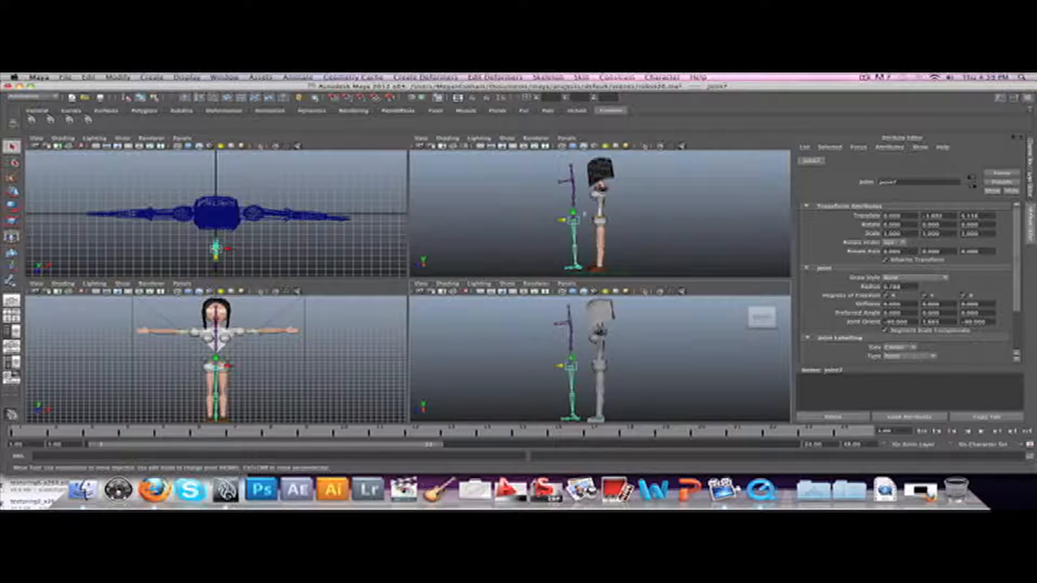
{"action": "left_click", "coordinate": [502, 213]}
{"action": "key", "text": "space"}
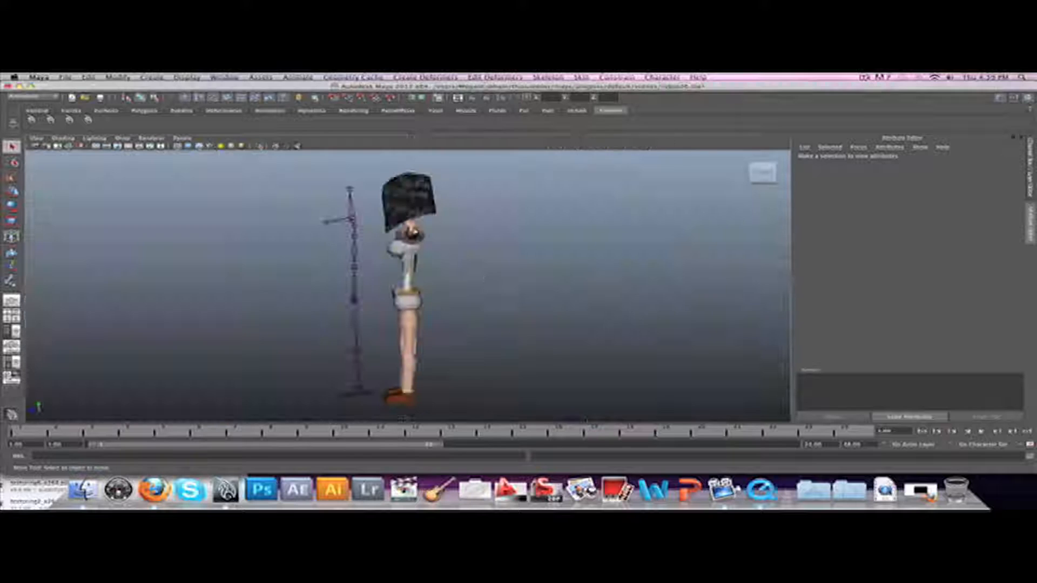
- Move the root with its whole spine chain sideways, clear of the leg chain in front view
{"action": "left_click_drag", "start_coordinate": [484, 303], "coordinate": [613, 301], "text": "alt"}
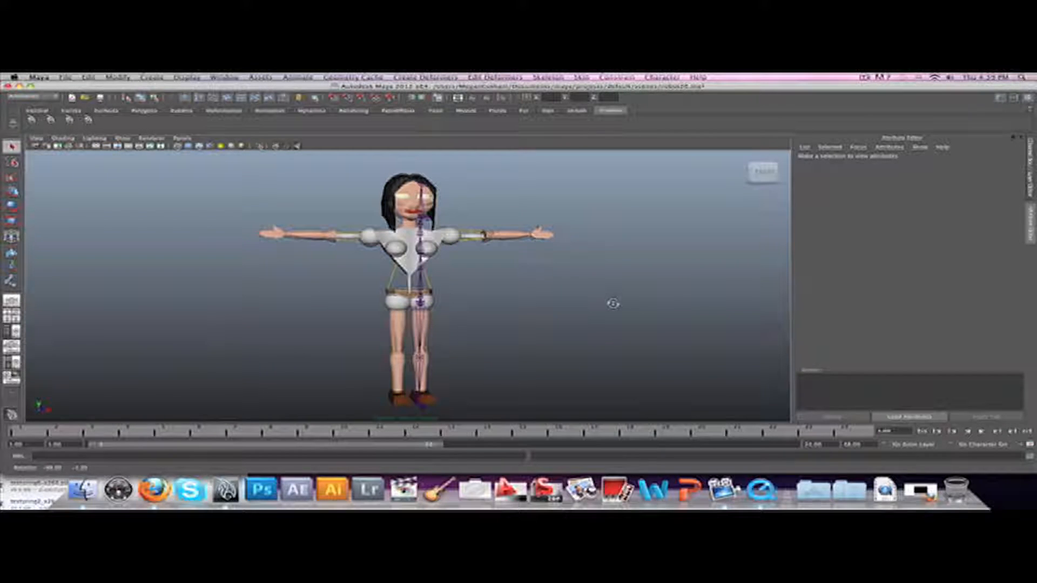
{"action": "left_click", "coordinate": [419, 398]}
{"action": "left_click_drag", "start_coordinate": [495, 387], "coordinate": [432, 385], "text": "alt"}
{"action": "left_click", "coordinate": [379, 303]}
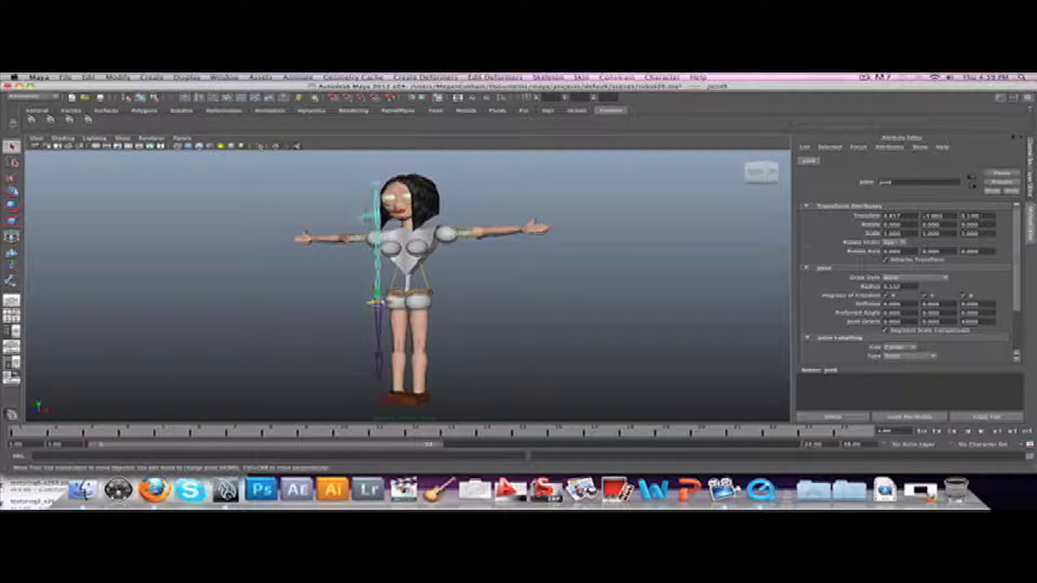
{"action": "mouse_move", "coordinate": [574, 336]}
{"action": "left_mouse_down", "text": "alt"}
{"action": "mouse_move", "coordinate": [613, 336]}
{"action": "mouse_move", "coordinate": [582, 329]}
{"action": "left_mouse_up", "text": "alt"}
{"action": "left_click_drag", "start_coordinate": [424, 301], "coordinate": [392, 296]}
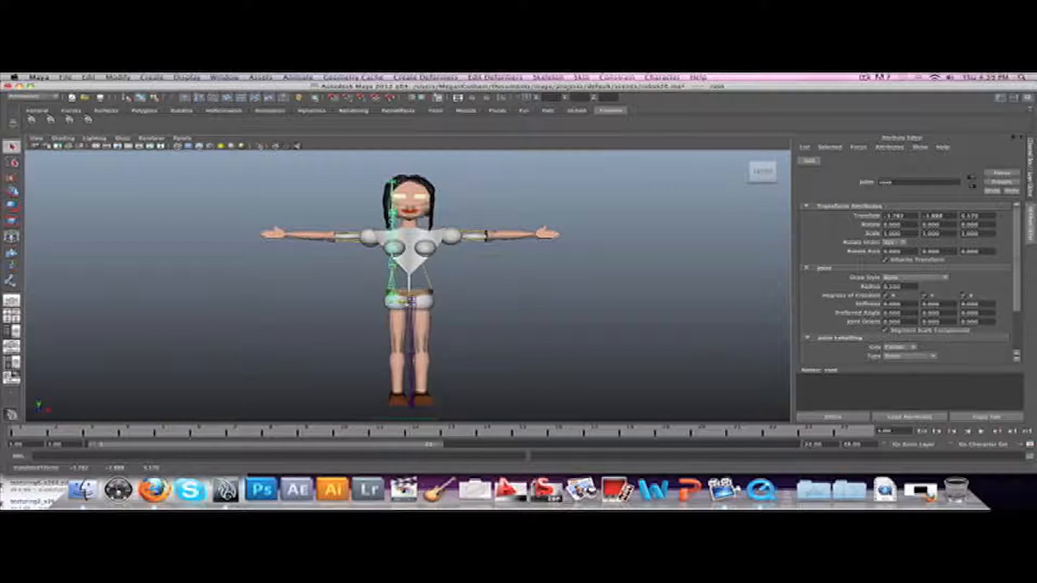
{"action": "left_click", "coordinate": [468, 303]}
{"action": "left_click_drag", "start_coordinate": [463, 301], "coordinate": [456, 301], "text": "alt"}
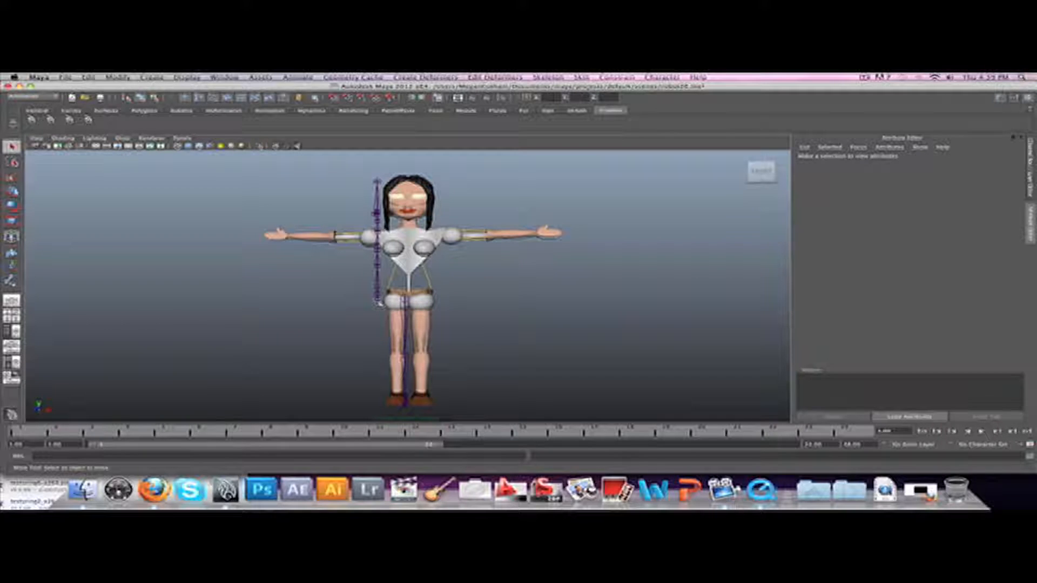
{"action": "left_click", "coordinate": [379, 302]}
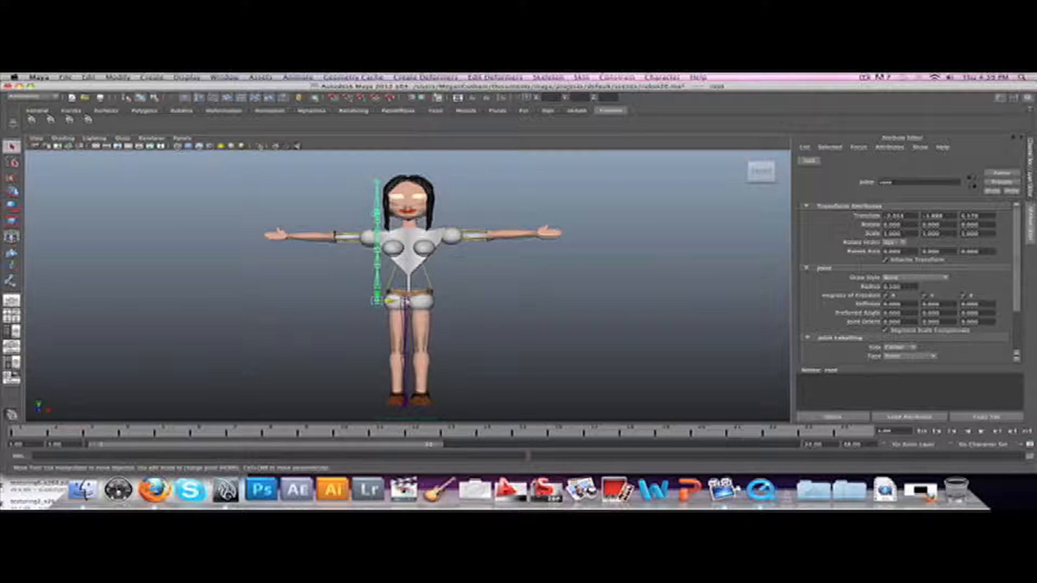
- Name the leg chain's top joint for the hip and rename the joint below it as knee
{"action": "left_click", "coordinate": [402, 300]}
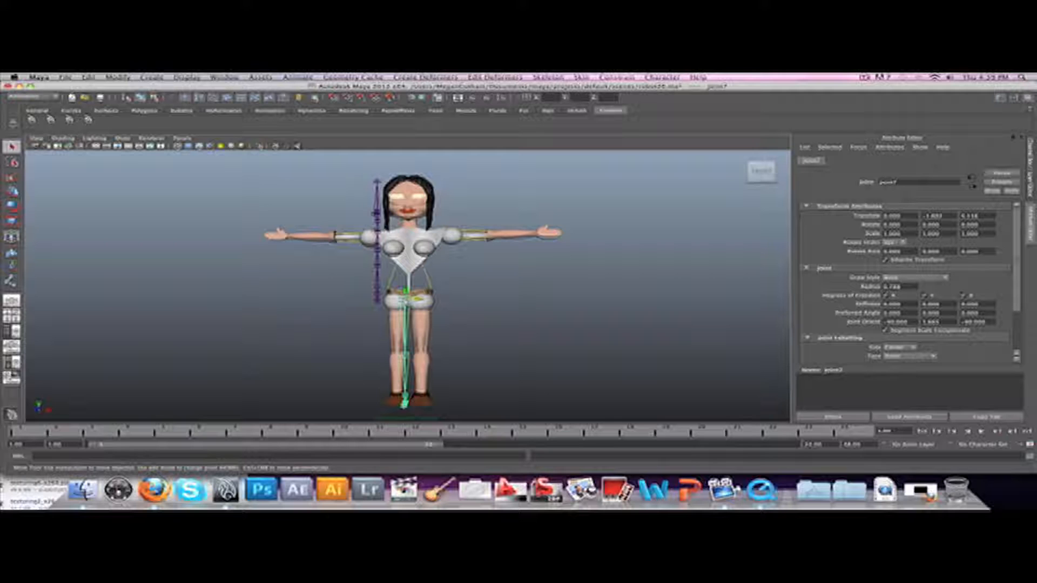
{"action": "double_click", "coordinate": [889, 182]}
{"action": "type", "text": "Lip1"}
{"action": "key", "text": "Return"}
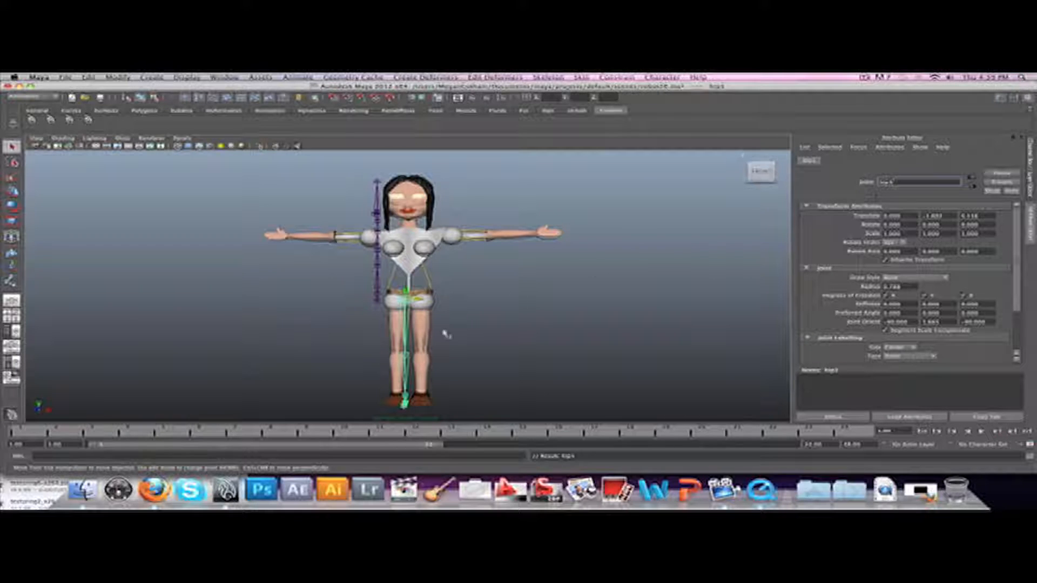
{"action": "left_click", "coordinate": [408, 355]}
{"action": "double_click", "coordinate": [890, 182]}
{"action": "type", "text": "knee"}
{"action": "key", "text": "Return"}
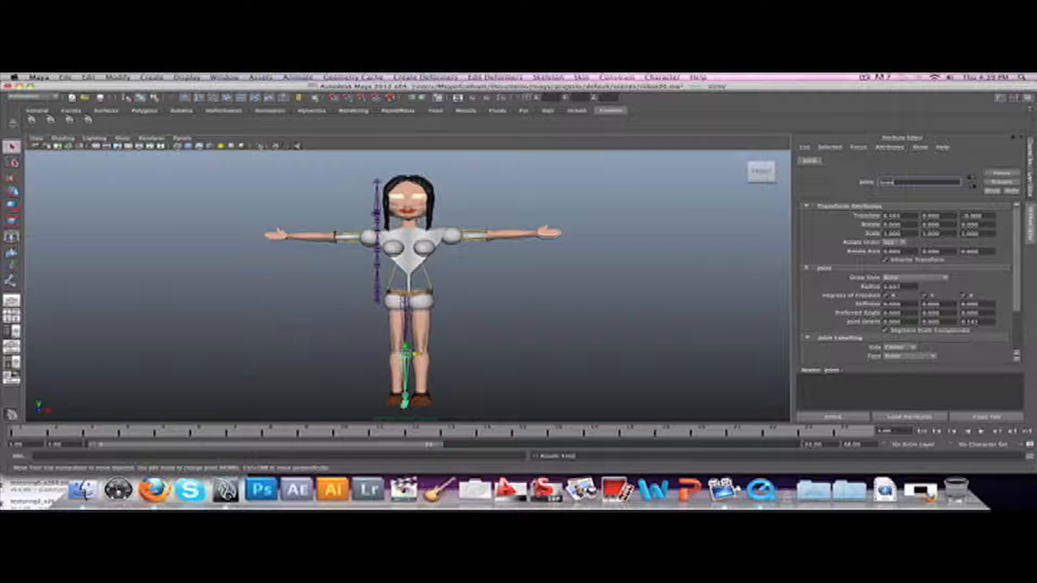
- Rename the joint at the bottom of the shin as ankle and the rearmost foot joint as heel
{"action": "left_click_drag", "start_coordinate": [507, 398], "coordinate": [405, 395], "text": "alt"}
{"action": "left_click", "coordinate": [361, 393]}
{"action": "double_click", "coordinate": [891, 182]}
{"action": "type", "text": "ankle"}
{"action": "key", "text": "Return"}
{"action": "left_click", "coordinate": [373, 397]}
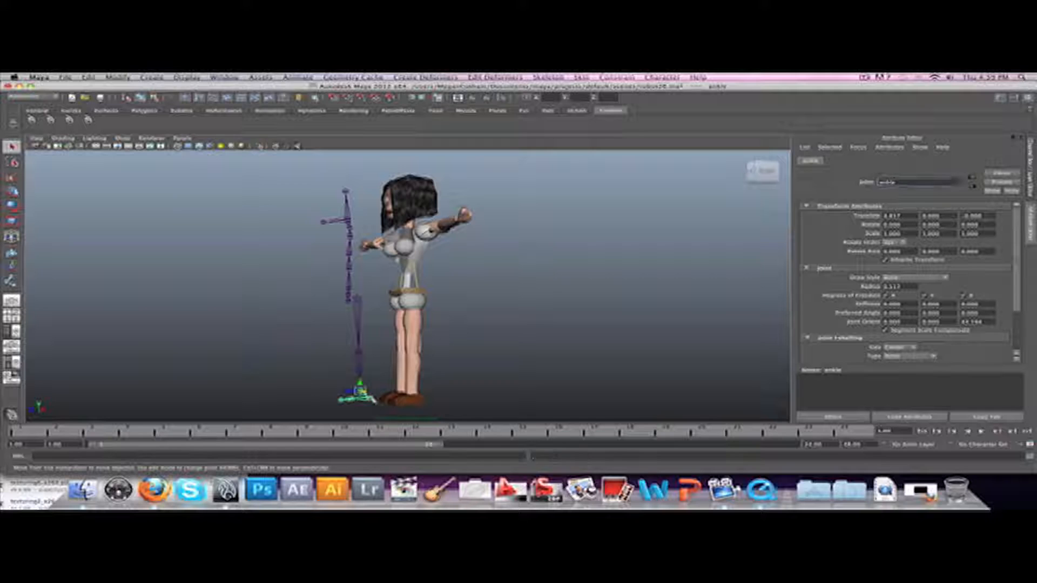
{"action": "double_click", "coordinate": [890, 182]}
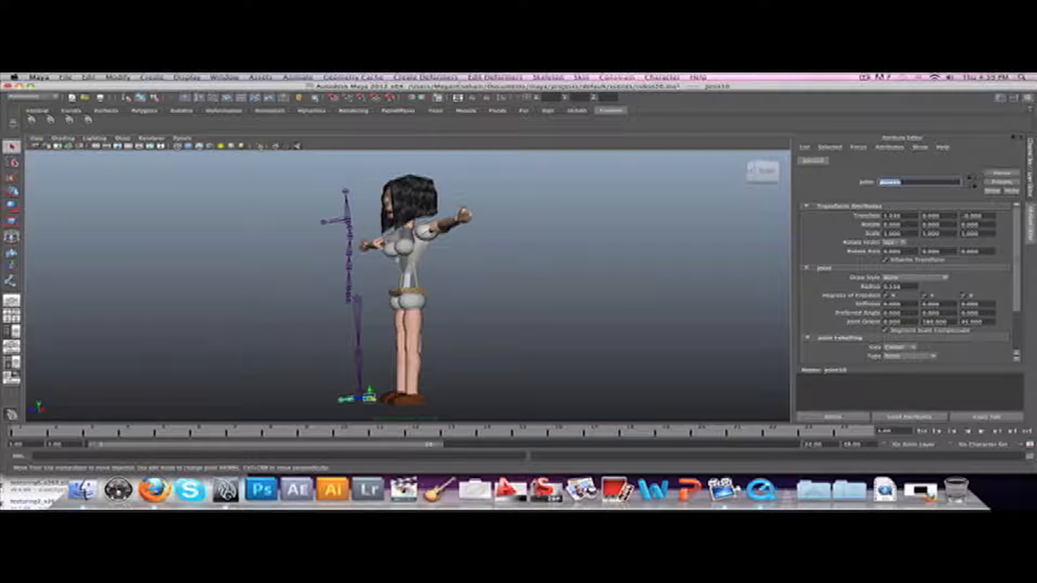
{"action": "type", "text": "t"}
{"action": "key", "text": "Return"}
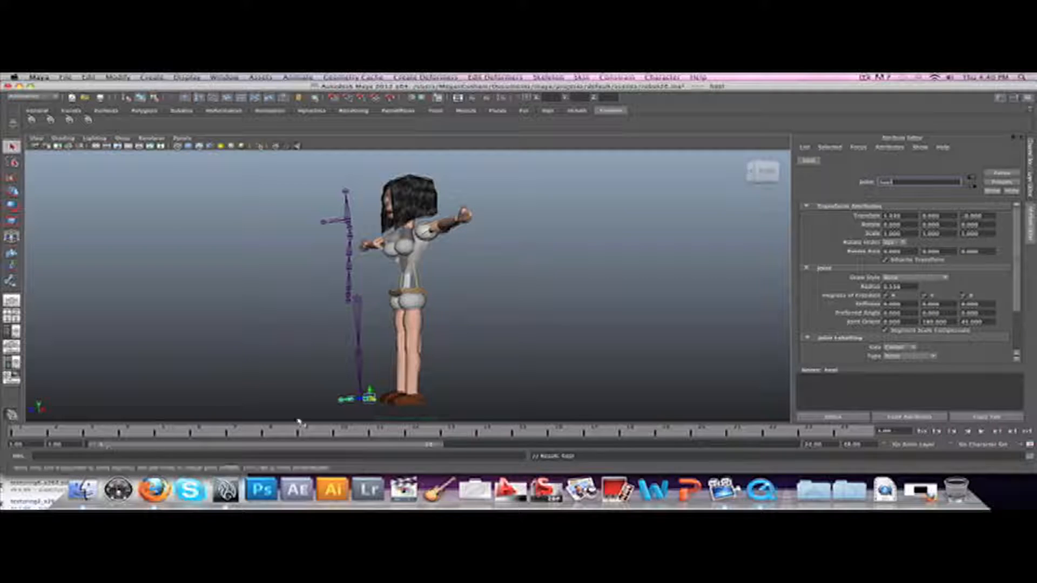
- Rename the middle foot joint as left_ball_of_foot and the foremost foot joint as left_toe
{"action": "left_click", "coordinate": [351, 400]}
{"action": "left_click", "coordinate": [350, 400]}
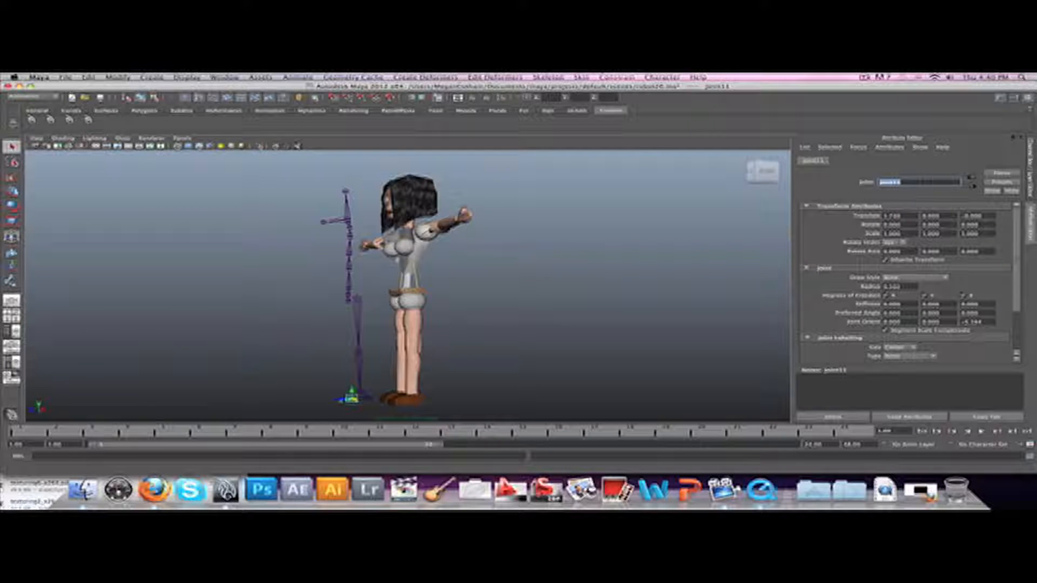
{"action": "key", "text": "BackSpace"}
{"action": "key", "text": "Return"}
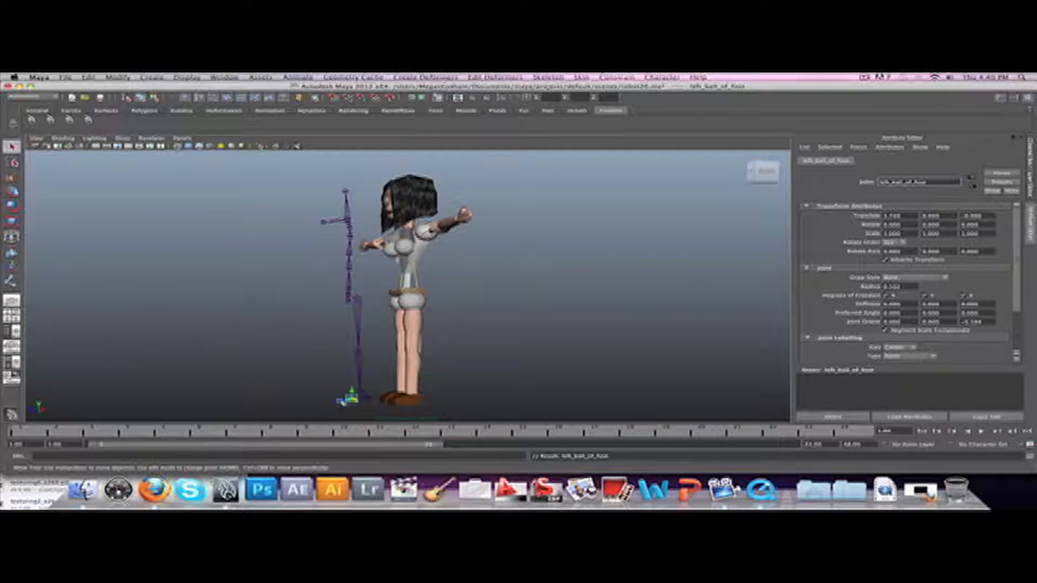
{"action": "left_click", "coordinate": [339, 404]}
{"action": "left_click", "coordinate": [338, 399]}
{"action": "double_click", "coordinate": [891, 182]}
{"action": "type", "text": "l_f"}
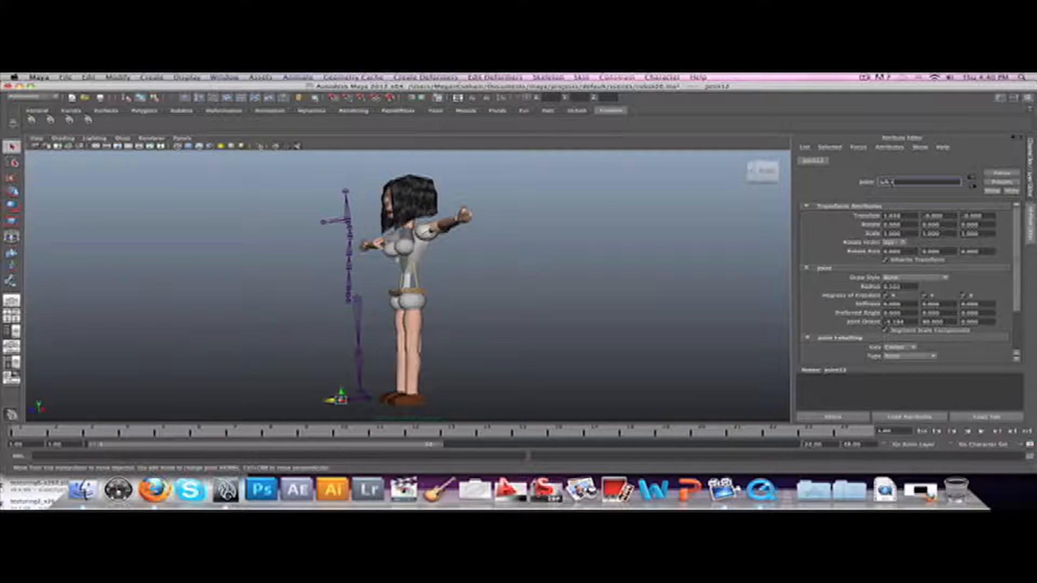
{"action": "key", "text": "Return"}
{"action": "left_click_drag", "start_coordinate": [507, 317], "coordinate": [591, 319], "text": "alt"}
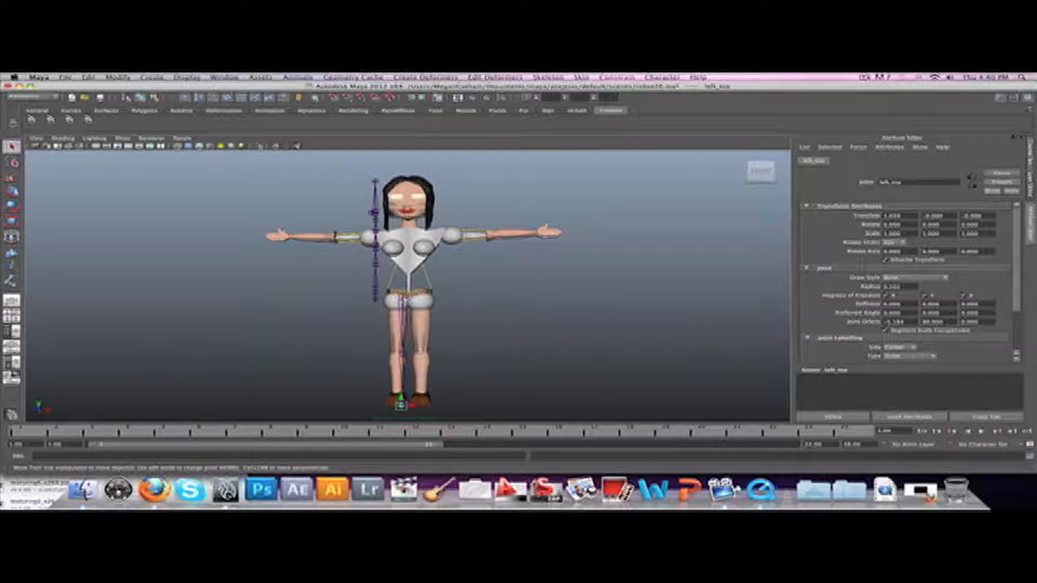
- Parent the leg chain's hip joint to the root joint at the base of the spine and select the root's whole hierarchy
{"action": "left_click", "coordinate": [403, 296]}
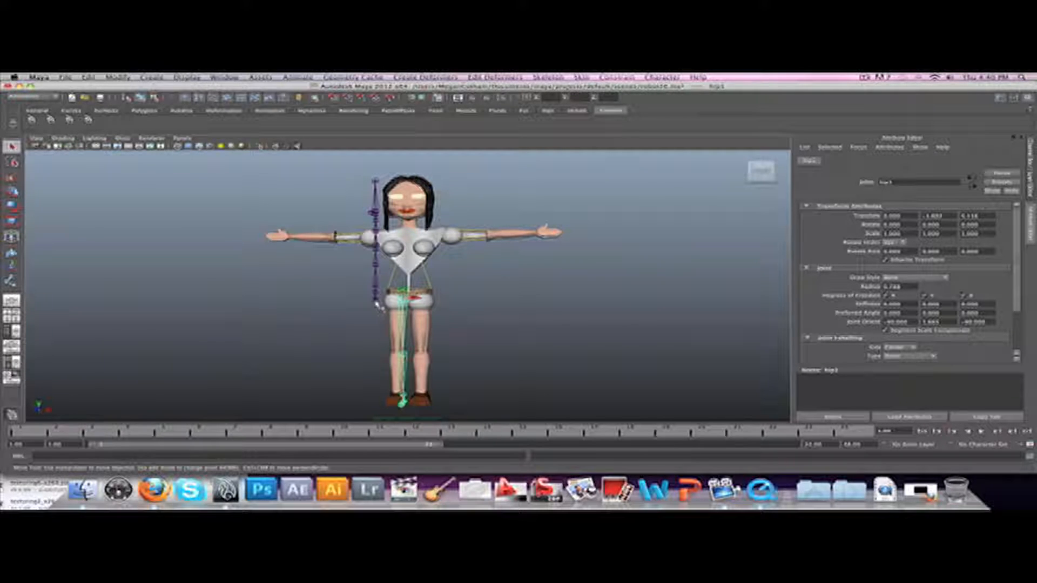
{"action": "left_click", "coordinate": [376, 302], "text": "shift"}
{"action": "key", "text": "p"}
{"action": "scroll", "coordinate": [538, 339], "scroll_direction": "up", "scroll_amount": 6}
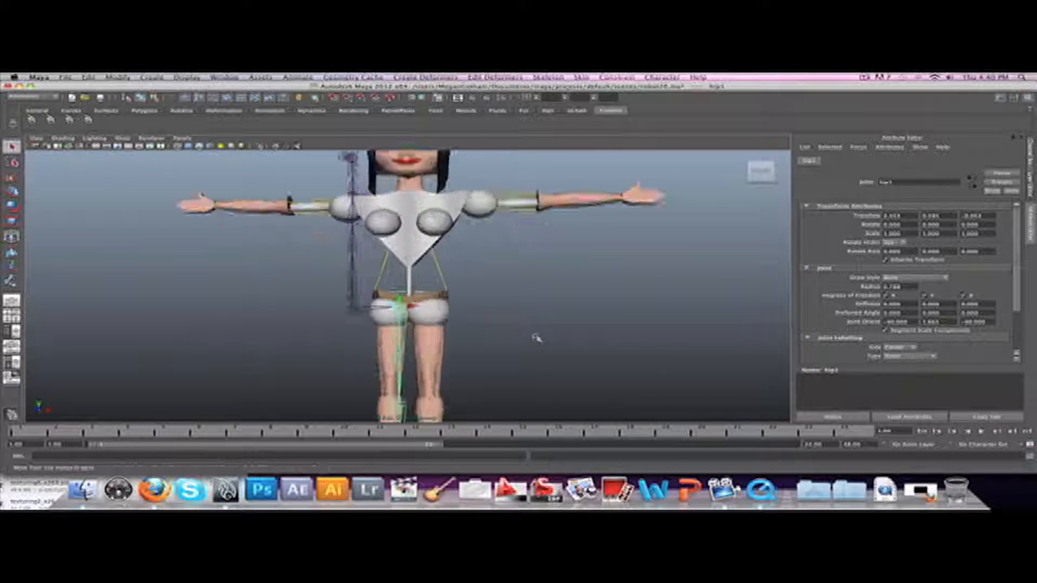
{"action": "scroll", "coordinate": [275, 347], "scroll_direction": "up", "scroll_amount": 2}
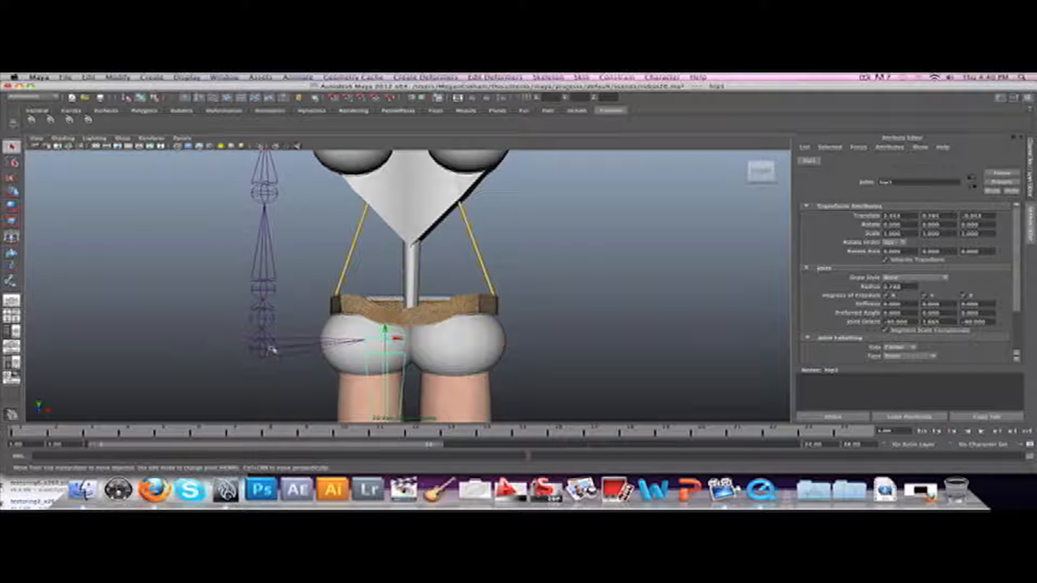
{"action": "scroll", "coordinate": [415, 339], "scroll_direction": "down", "scroll_amount": 10}
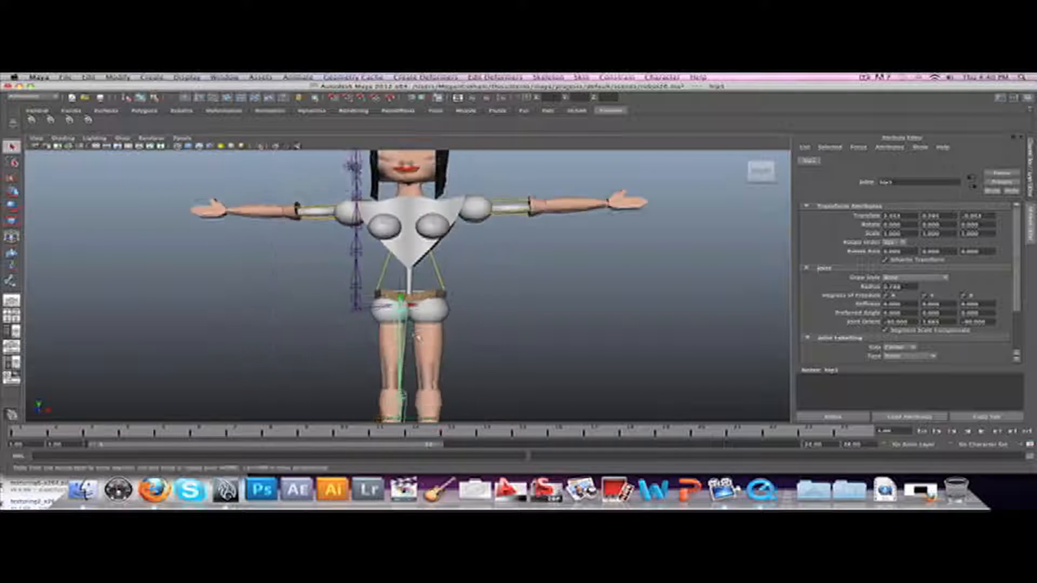
{"action": "left_click", "coordinate": [470, 329]}
{"action": "left_click", "coordinate": [365, 306]}
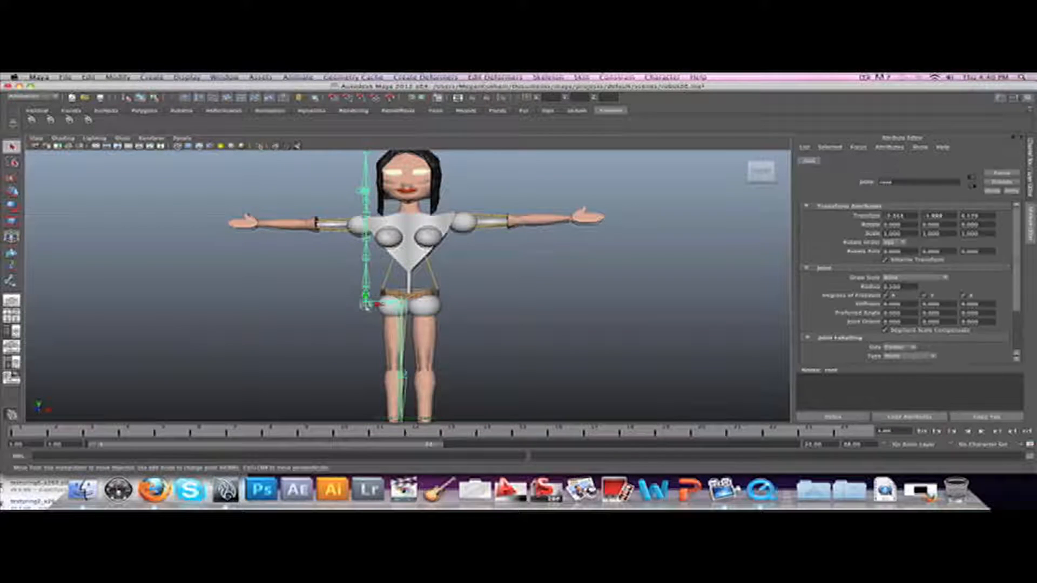
{"action": "scroll", "coordinate": [467, 308], "scroll_direction": "down", "scroll_amount": 5}
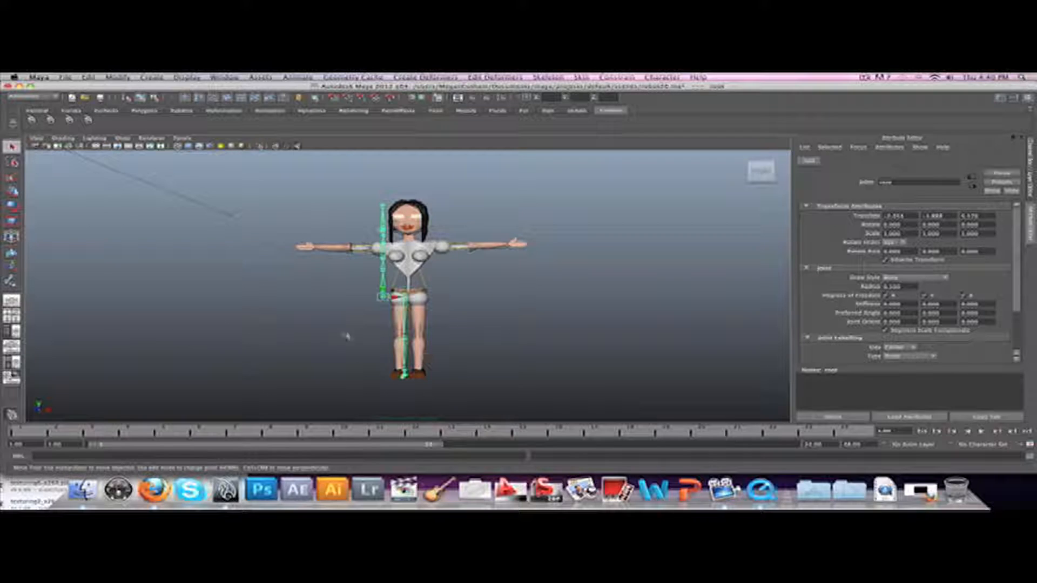
{"action": "scroll", "coordinate": [469, 324], "scroll_direction": "up", "scroll_amount": 3}
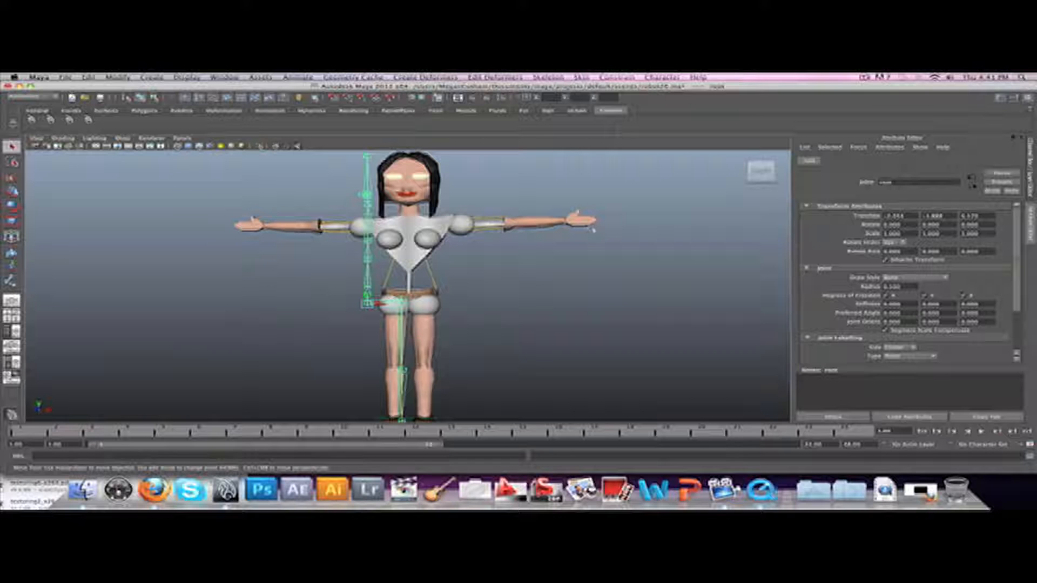
{"action": "scroll", "coordinate": [566, 229], "scroll_direction": "down", "scroll_amount": 3}
{"action": "left_click_drag", "start_coordinate": [549, 294], "coordinate": [490, 292], "text": "alt"}
{"action": "left_click", "coordinate": [490, 291]}
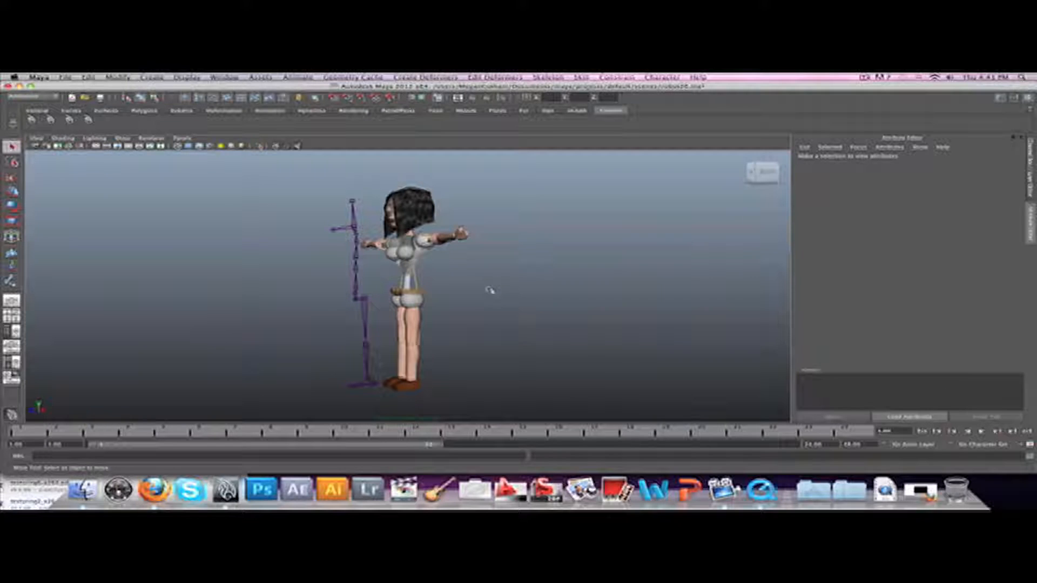
{"action": "left_click_drag", "start_coordinate": [475, 287], "coordinate": [530, 285], "text": "alt"}
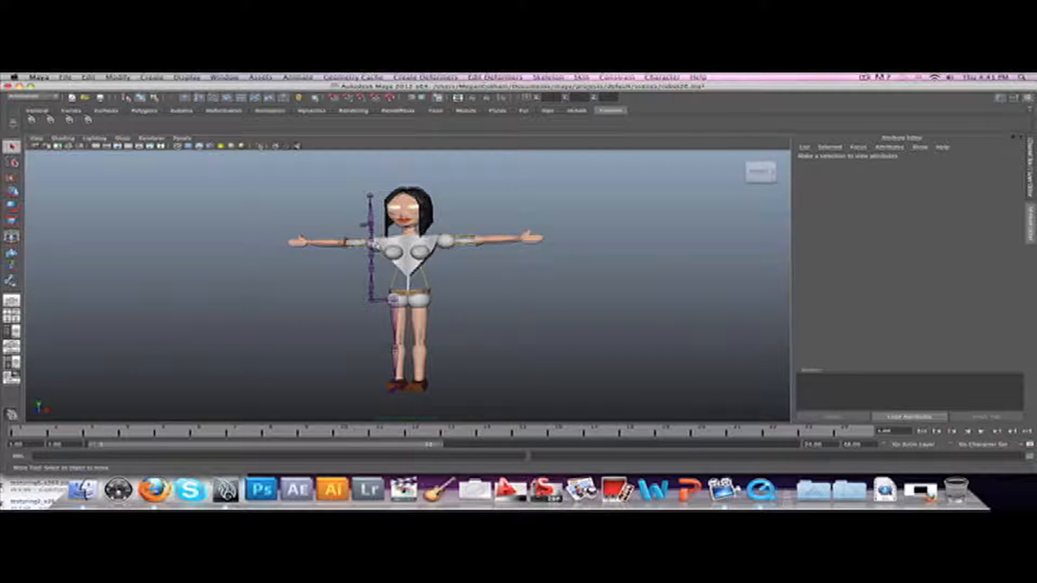
{"action": "left_click", "coordinate": [547, 111]}
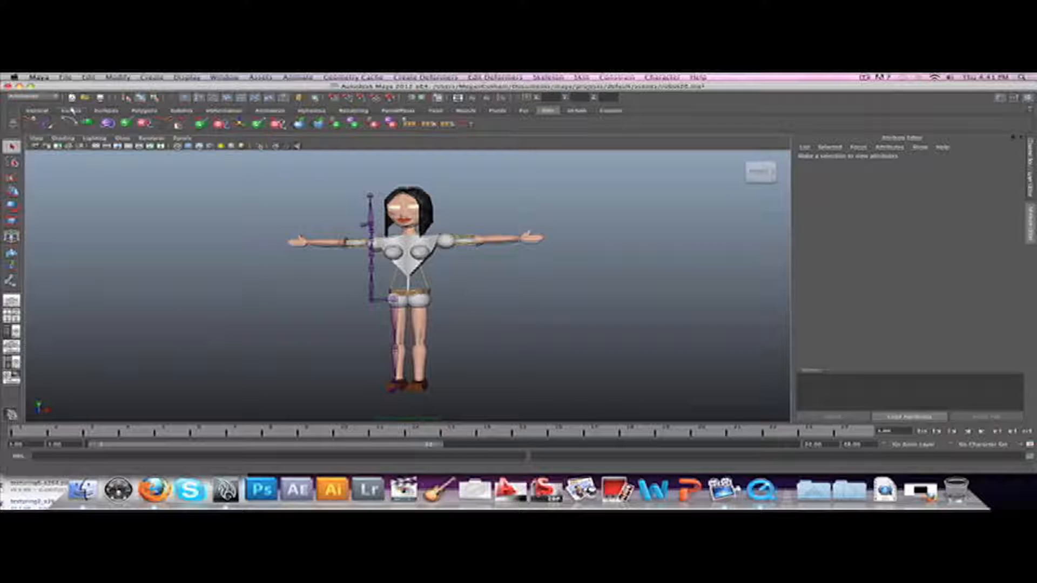